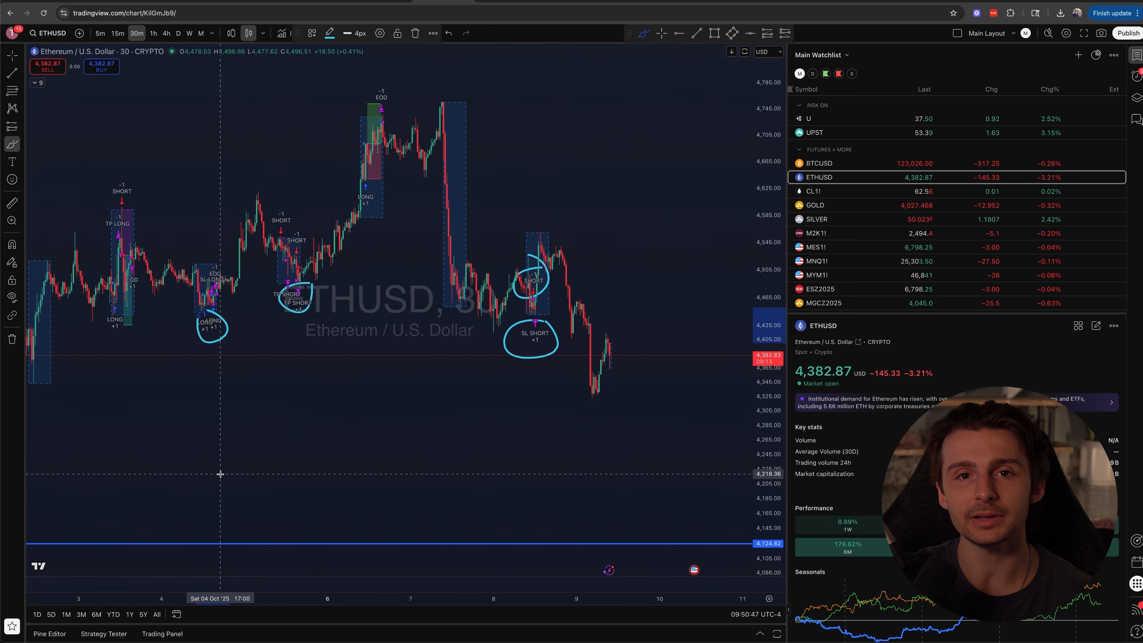
Draw freehand arrows pointing up at the circled long entry and TP short trades on the ETHUSD chart
mouse_move(198, 425)
left_mouse_down()
mouse_move(204, 354)
mouse_move(218, 381)
mouse_move(182, 376)
left_mouse_up()
mouse_move(313, 376)
left_mouse_down()
mouse_move(315, 330)
mouse_move(329, 332)
mouse_move(305, 344)
left_mouse_up()
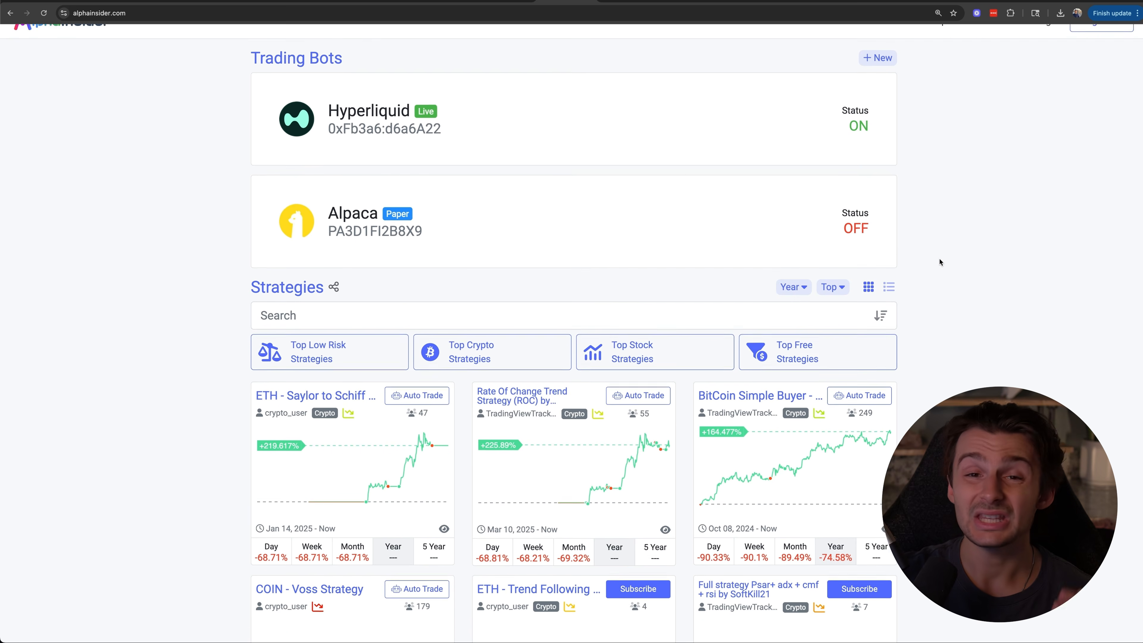
Switch to AlphaInsider and look through the strategy list, comparing the performance charts and period returns
scroll(940, 262, "down", 1)
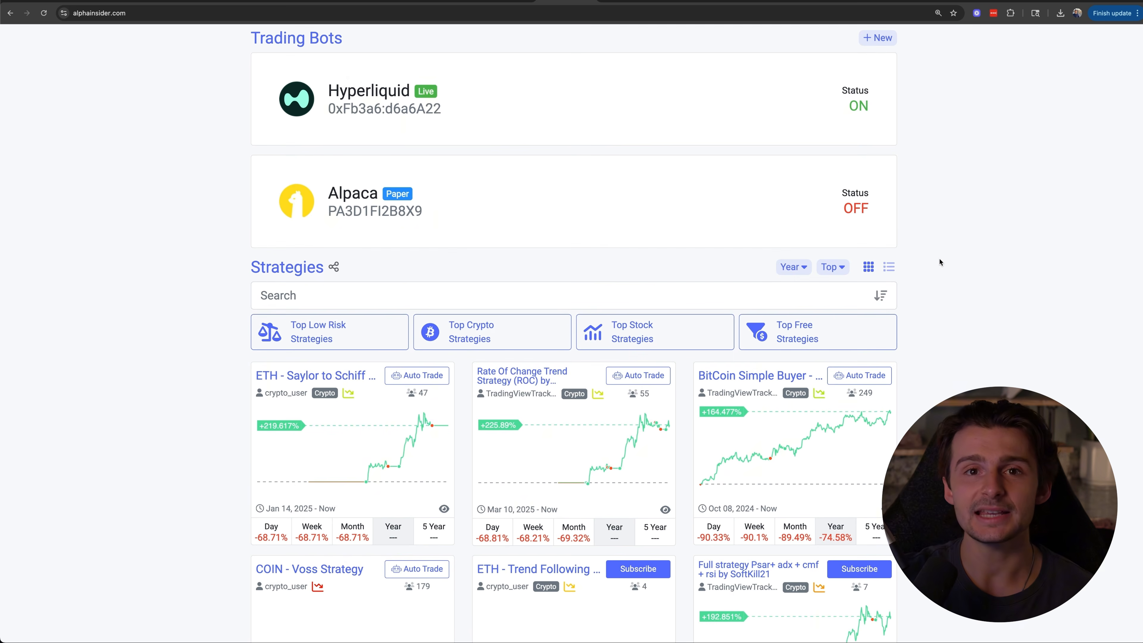
scroll(940, 262, "down", 5)
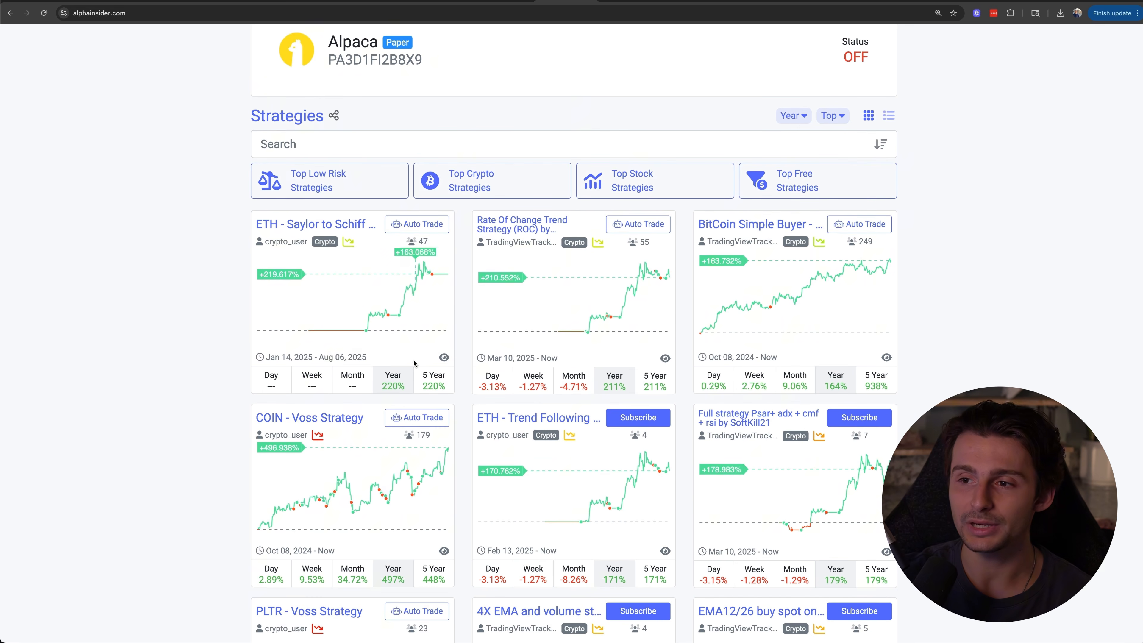
scroll(414, 363, "down", 5)
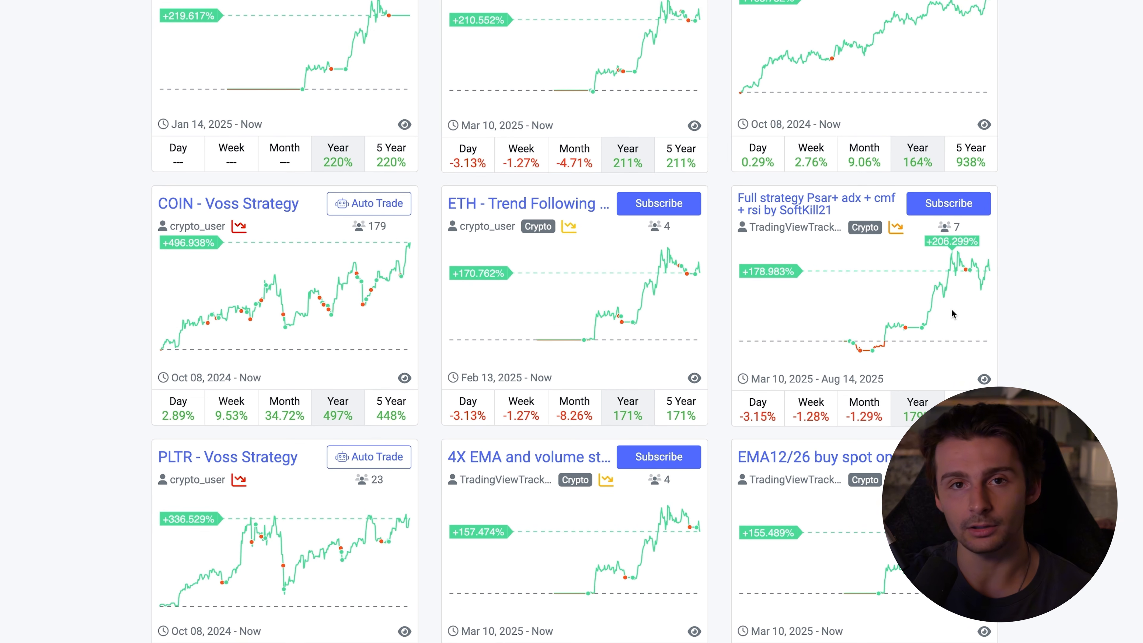
scroll(1061, 301, "down", 2)
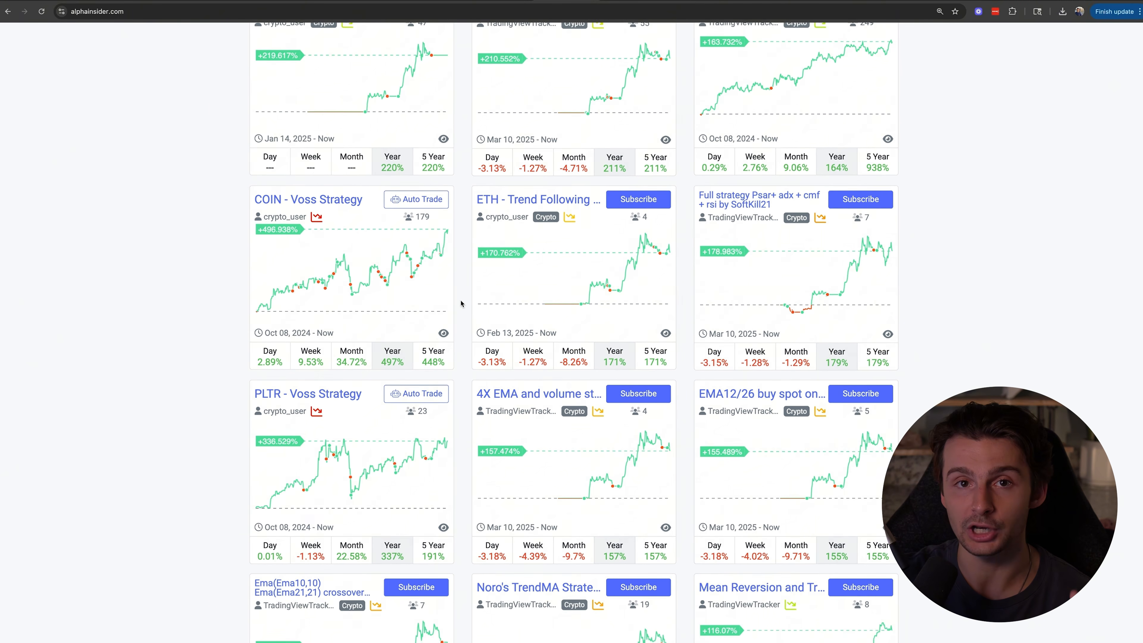
scroll(459, 306, "up", 5)
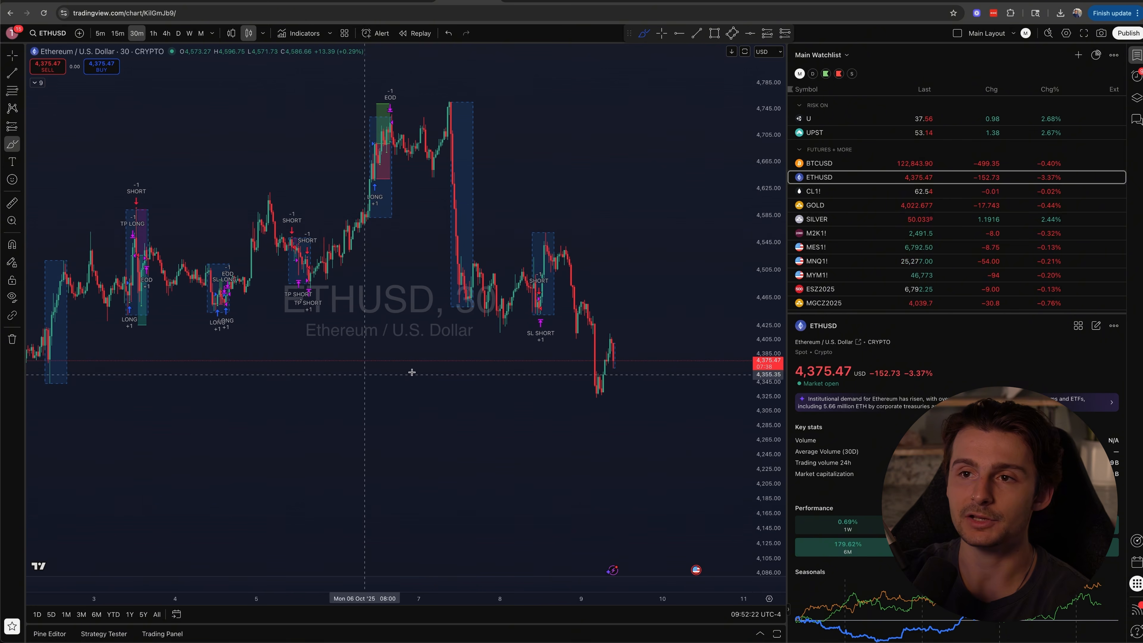
Switch to TradingView, expand the ETHUSD chart's indicator legend to check the applied strategies, and collapse it again
left_click(37, 83)
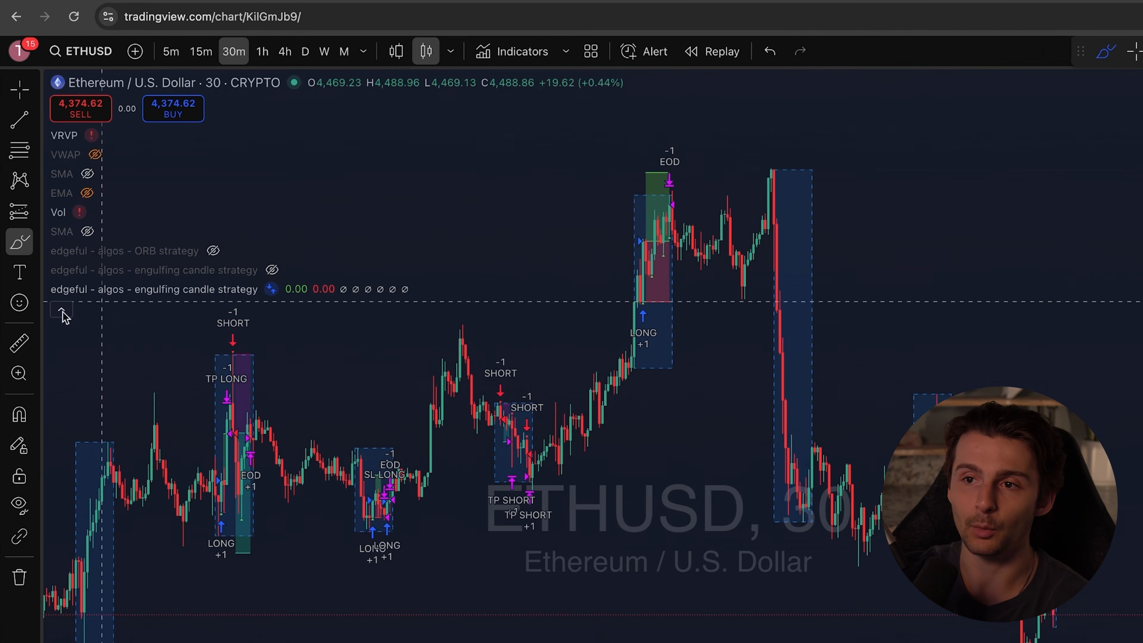
left_click(68, 338)
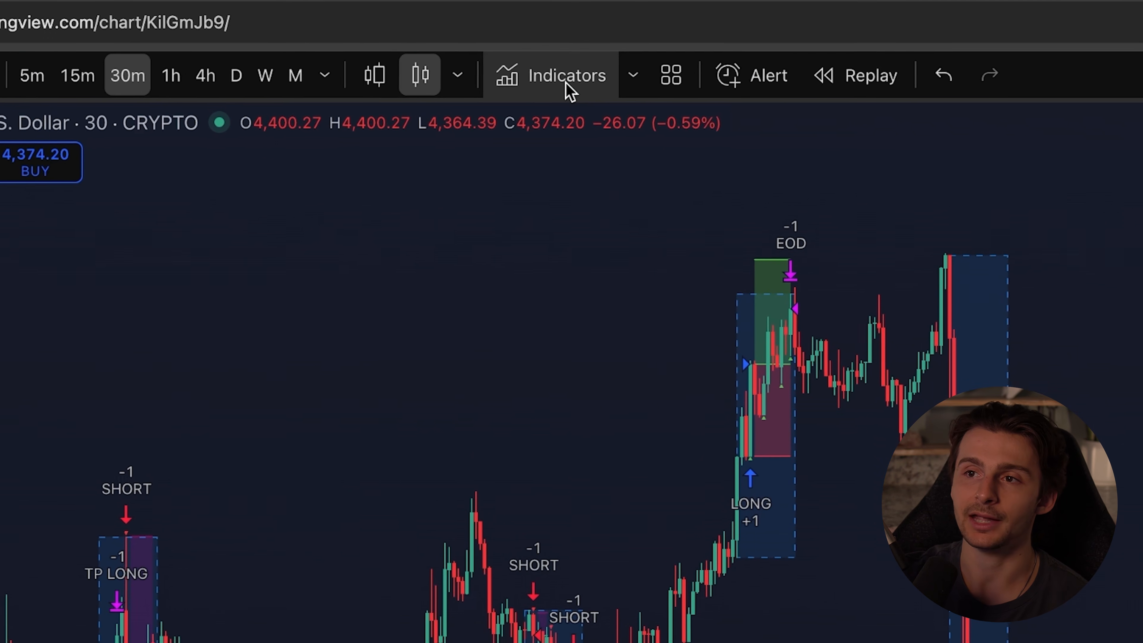
Browse the built-in technical strategies in the indicator library and close it without adding one
left_click(569, 91)
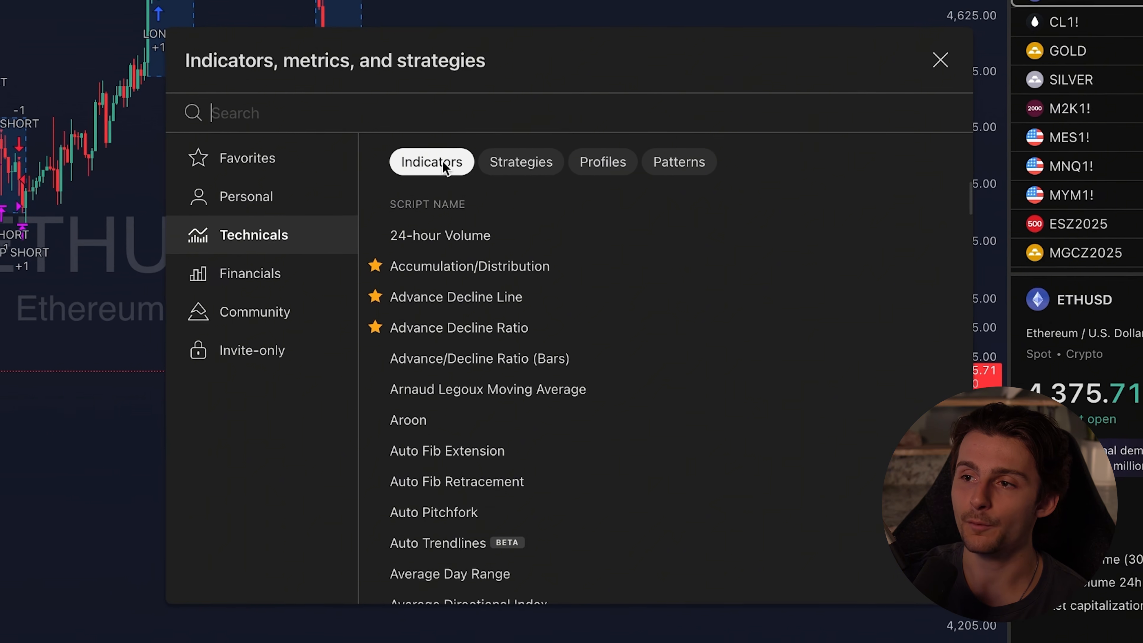
left_click(523, 158)
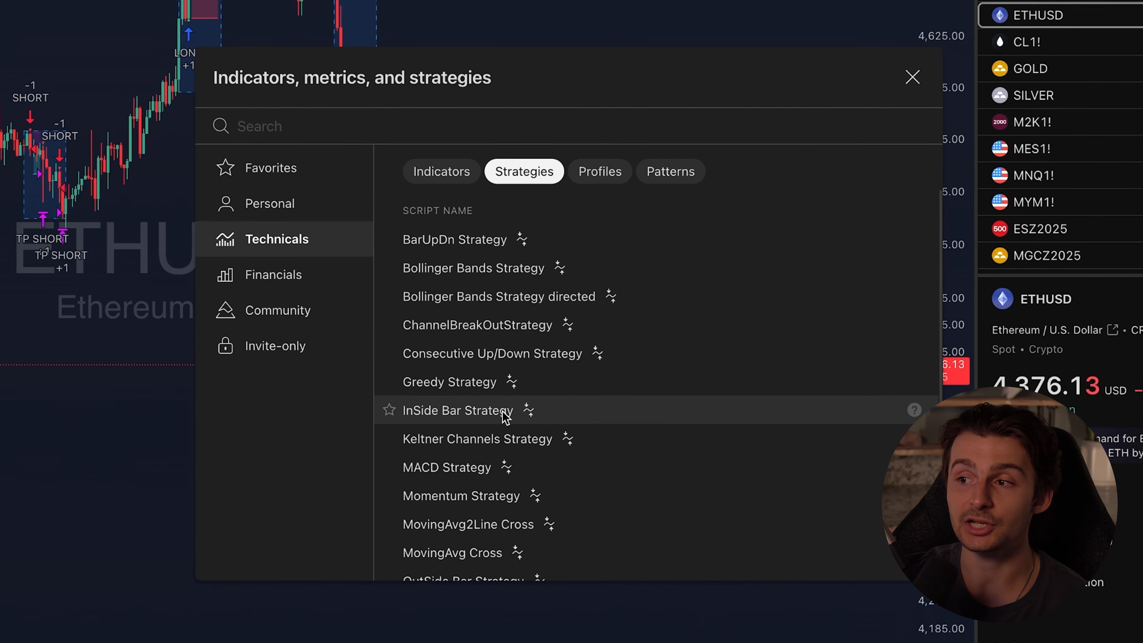
scroll(508, 496, "down", 3)
scroll(508, 498, "down", 4)
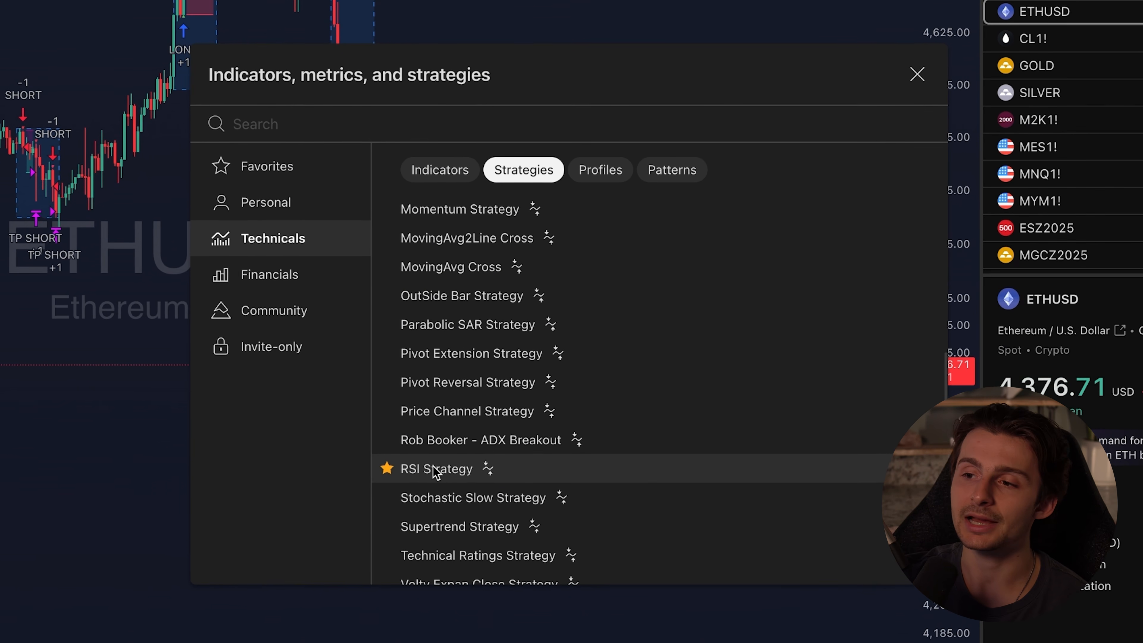
scroll(437, 471, "down", 1)
scroll(495, 486, "up", 8)
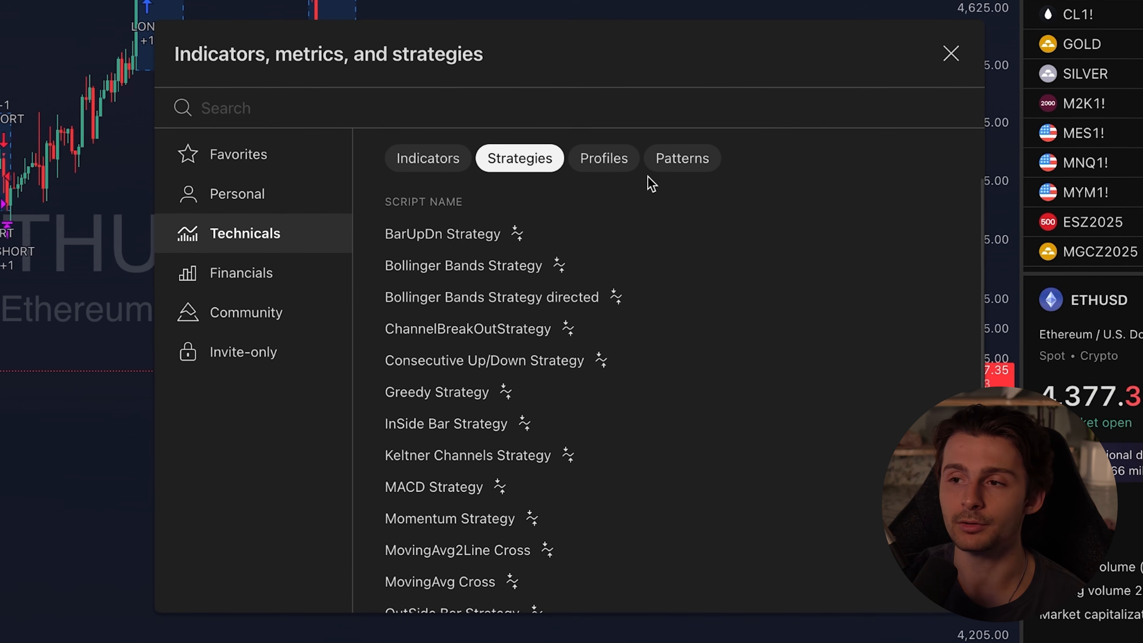
left_click(960, 50)
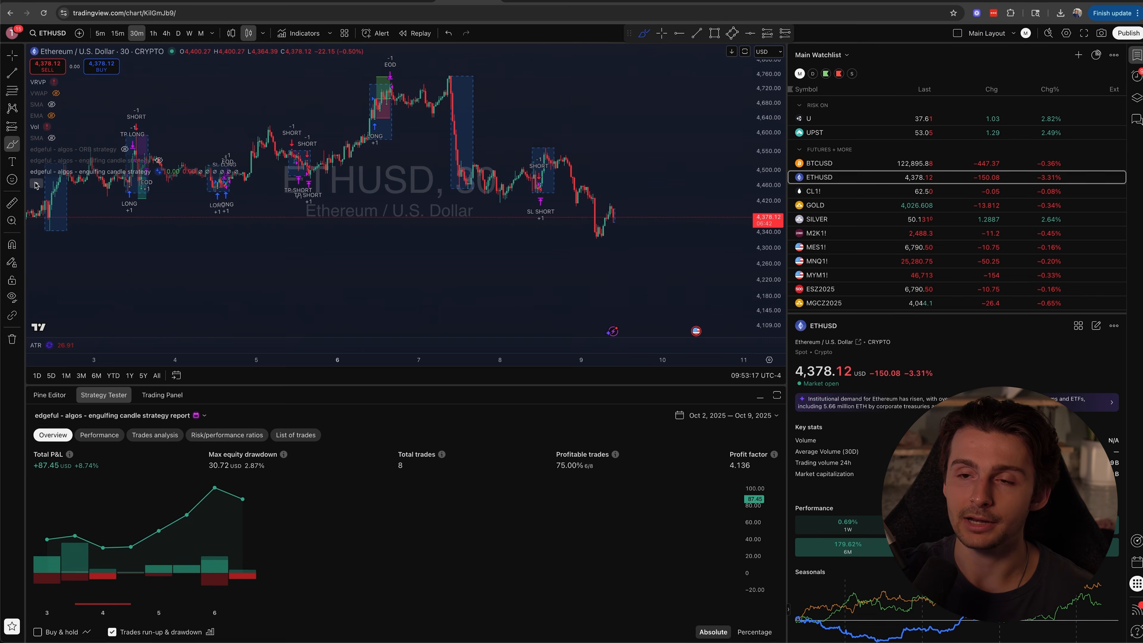
left_click(726, 415)
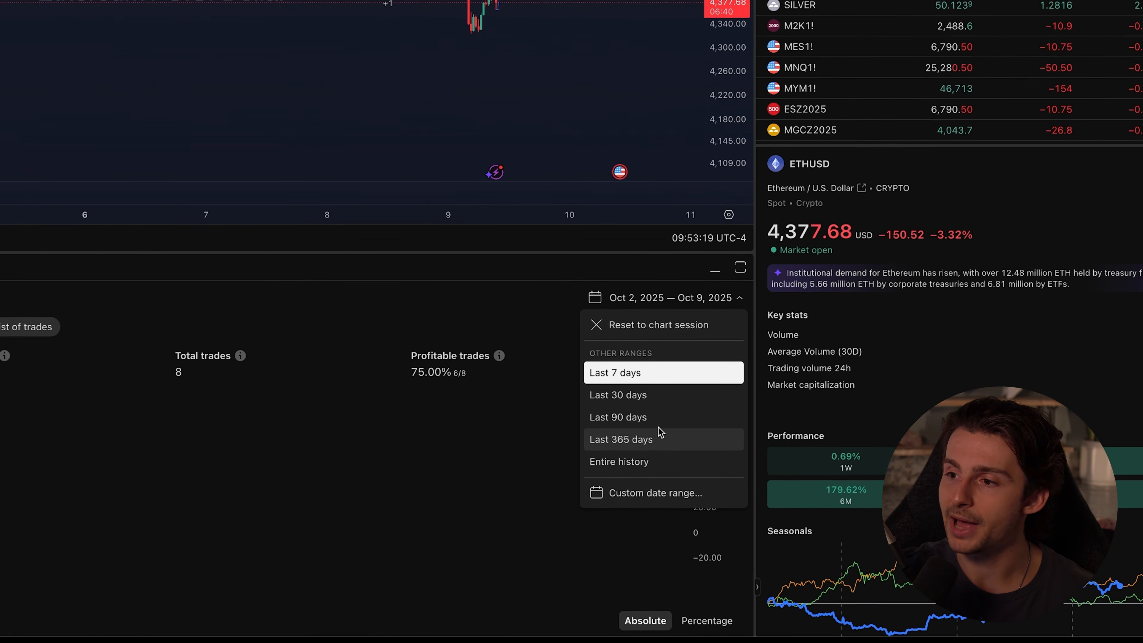
left_click(639, 418)
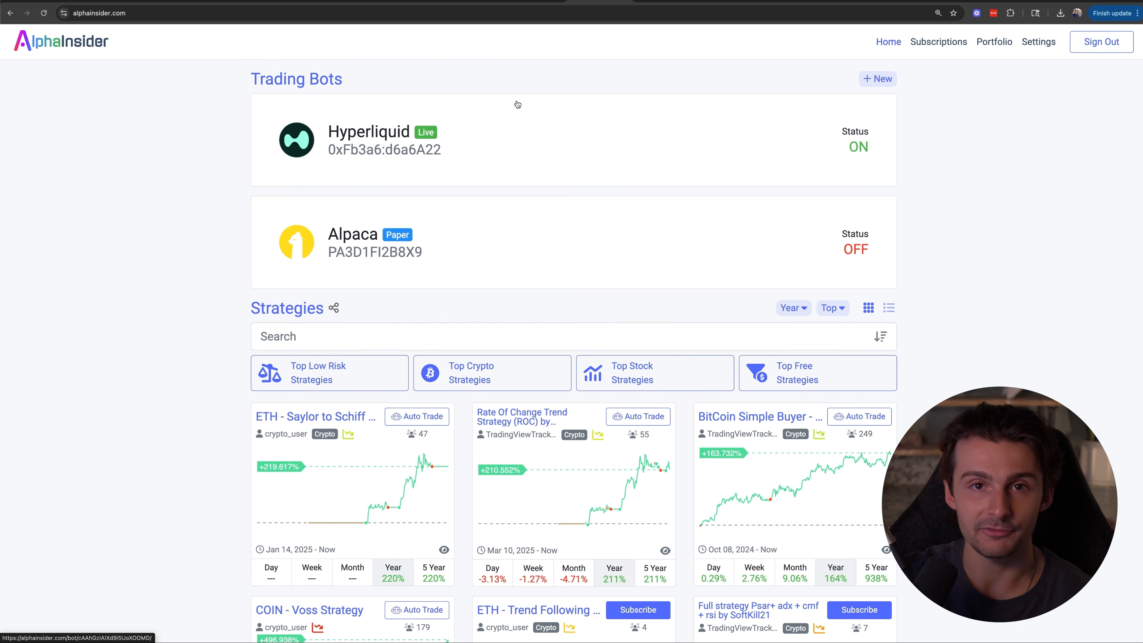
Start a new strategy in the AlphaInsider portfolio, named ETH Engulfing 30M with a starting balance of $100
left_click(982, 43)
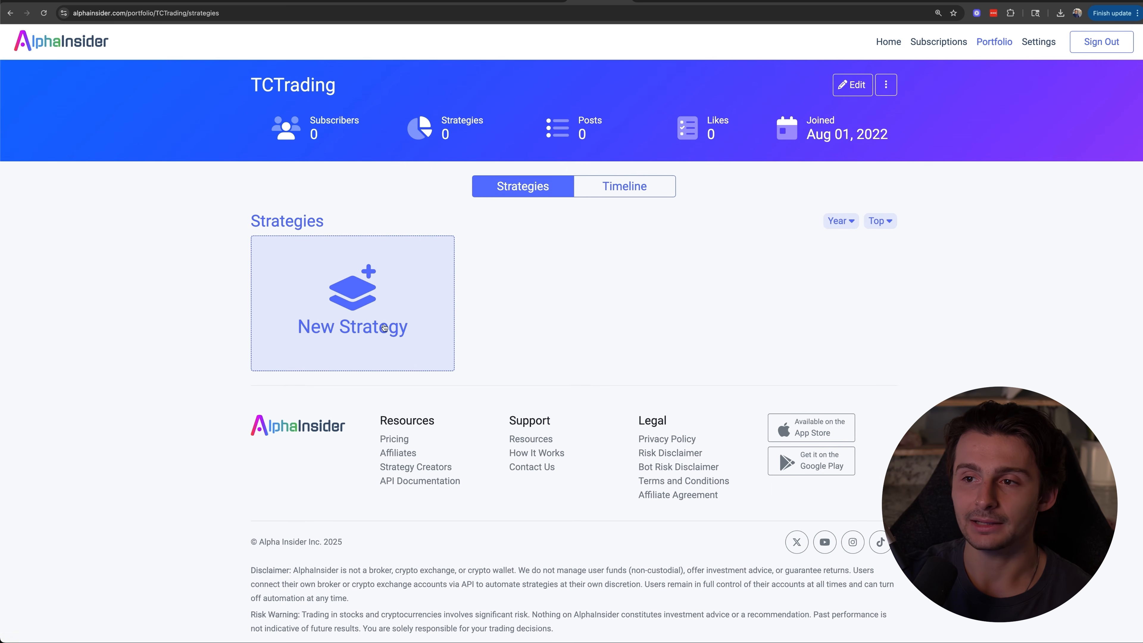
left_click(359, 289)
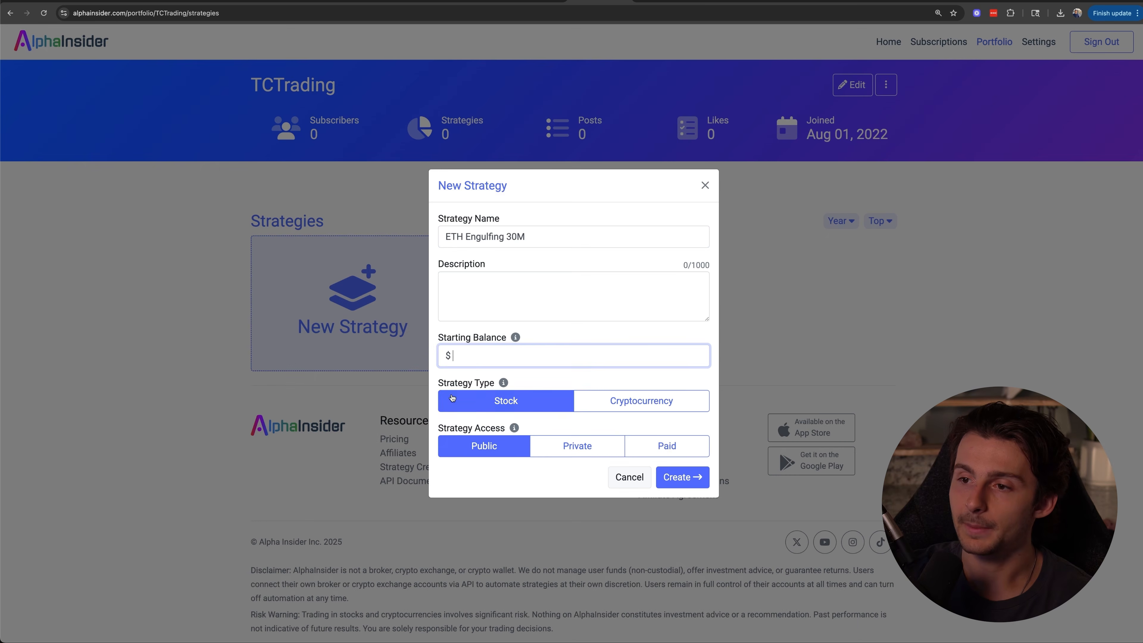
type("100")
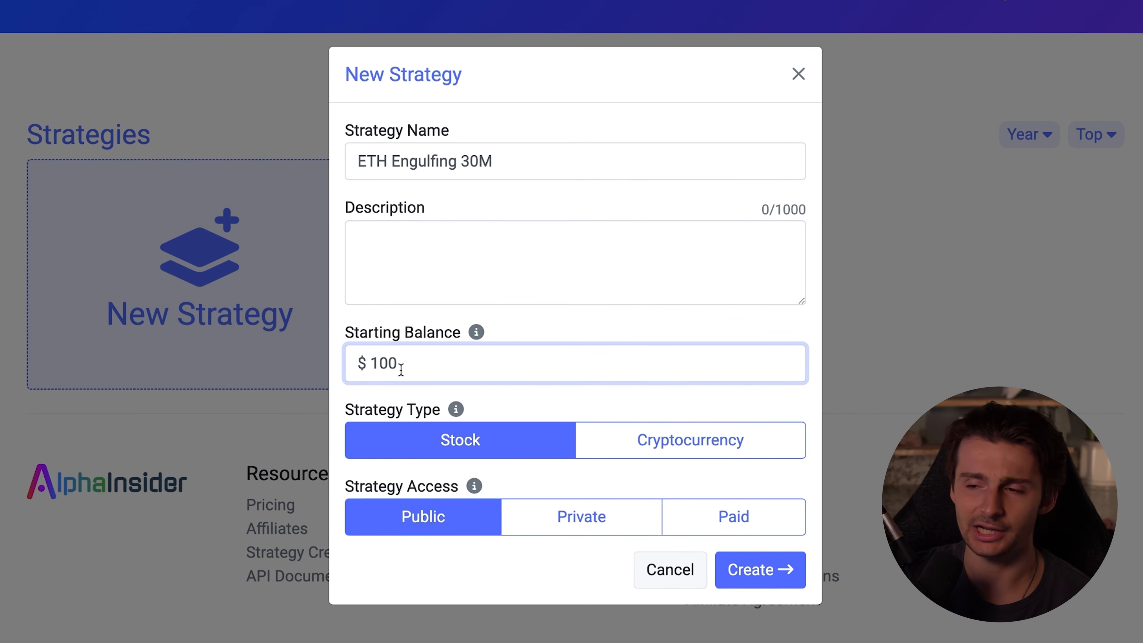
Set the strategy type to Cryptocurrency with Public access and create the strategy
left_click(684, 444)
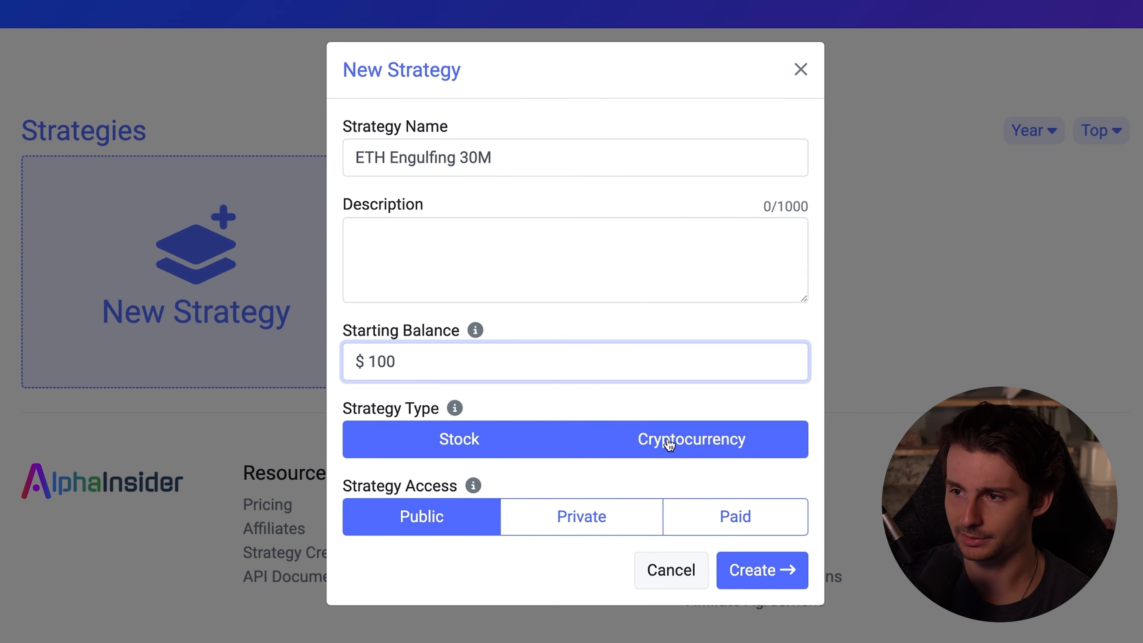
left_click(702, 446)
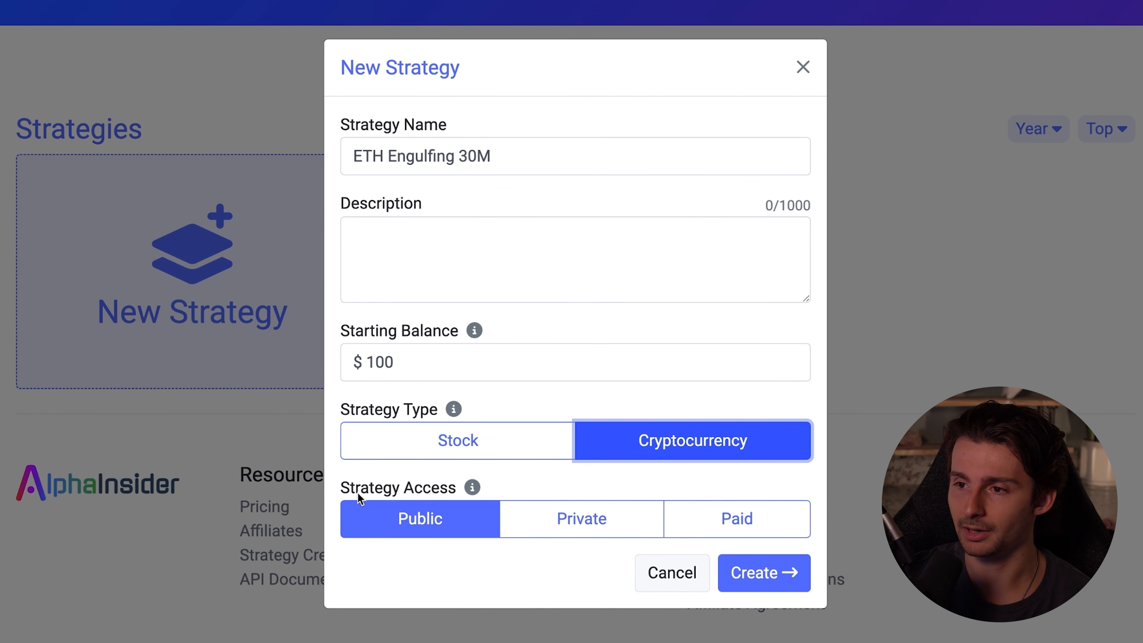
left_click(452, 522)
left_click(372, 264)
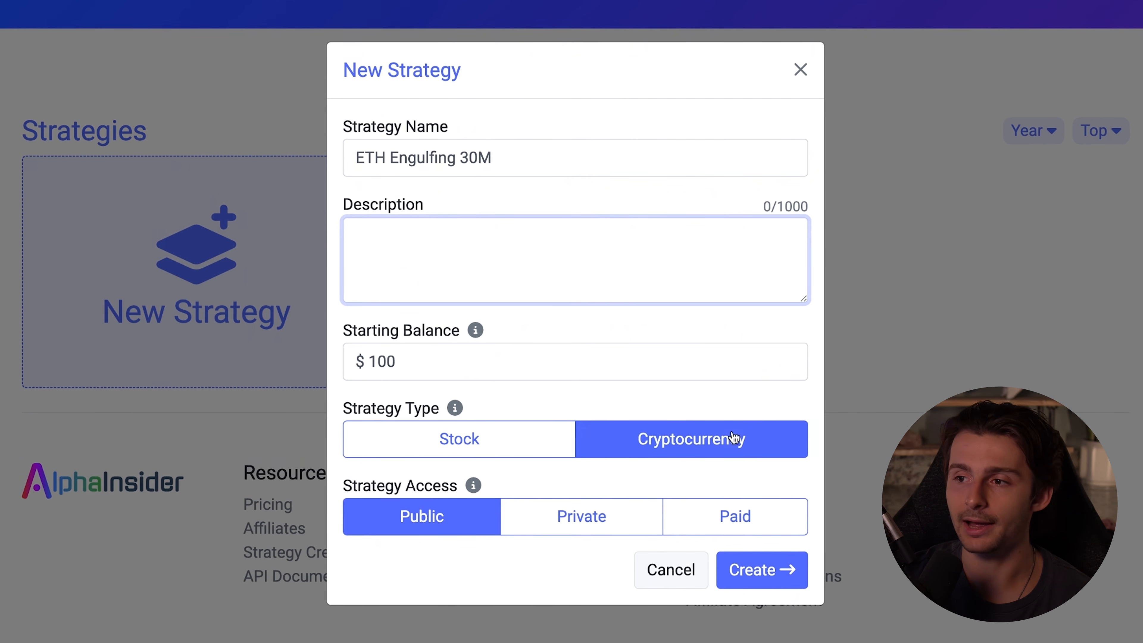
left_click(749, 569)
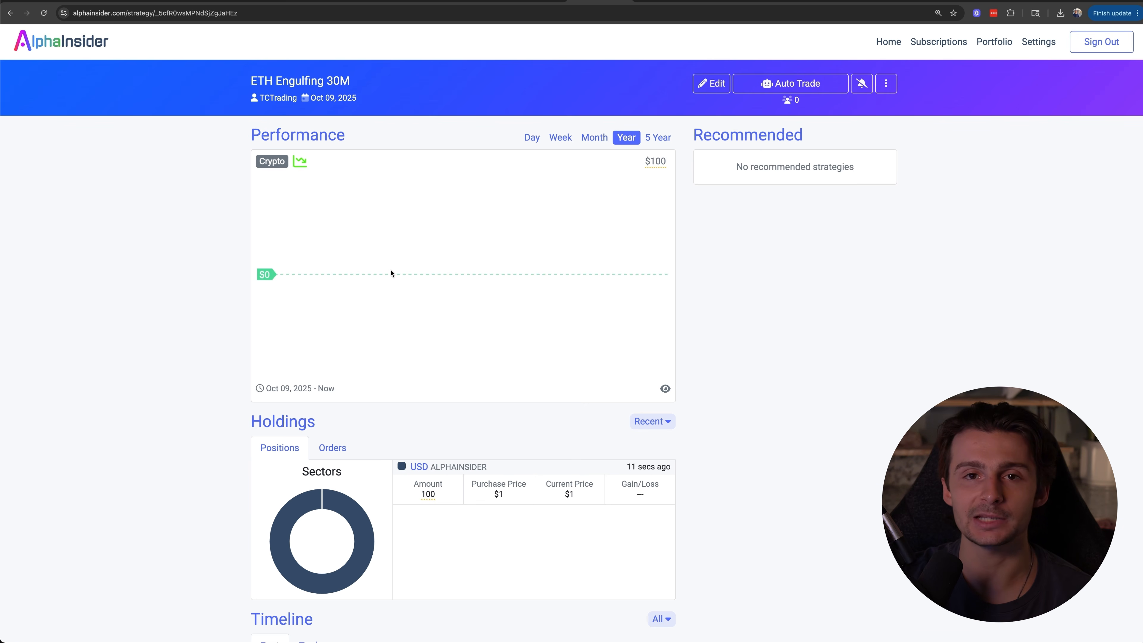
Review the new strategy's page, including its Performance, Holdings and Timeline sections
scroll(390, 273, "down", 9)
left_click(406, 230)
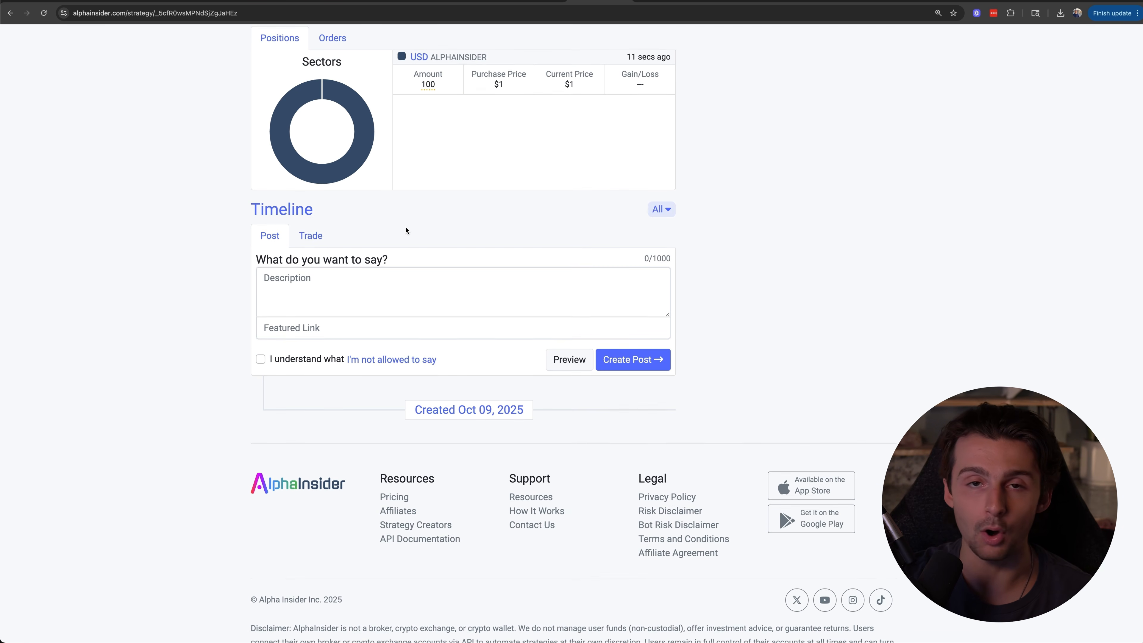
scroll(406, 230, "up", 8)
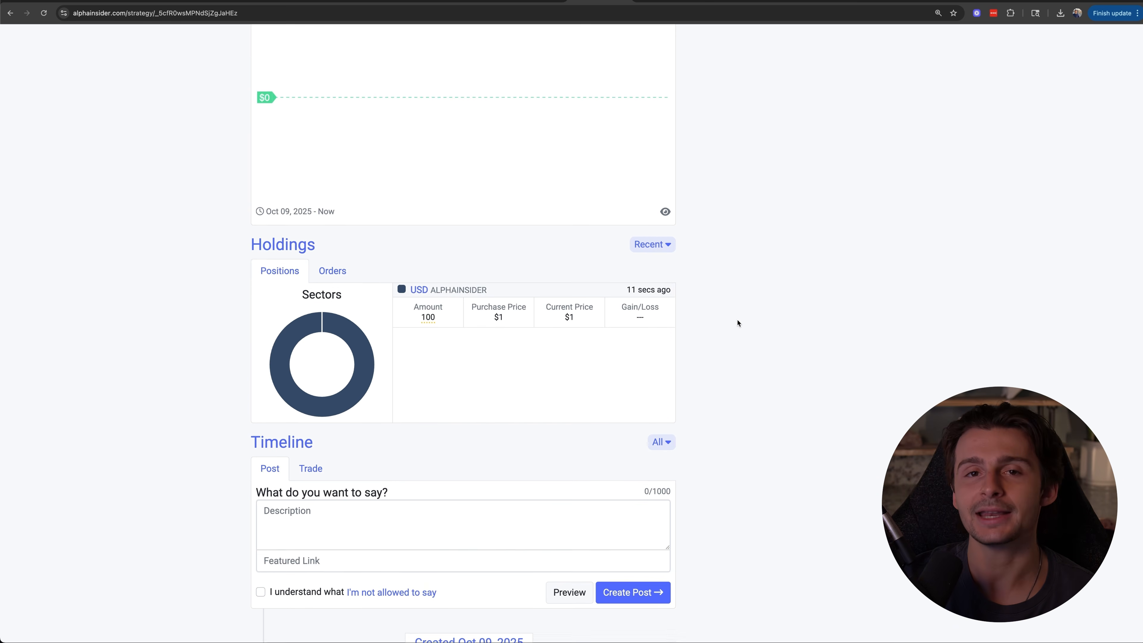
scroll(737, 326, "up", 2)
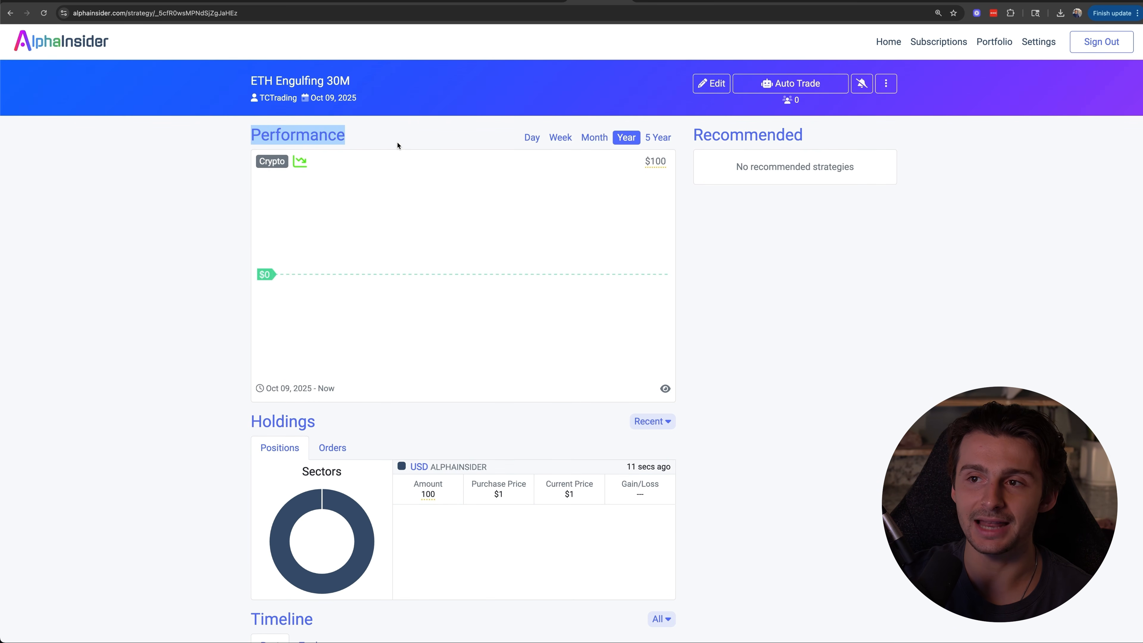
scroll(399, 145, "down", 8)
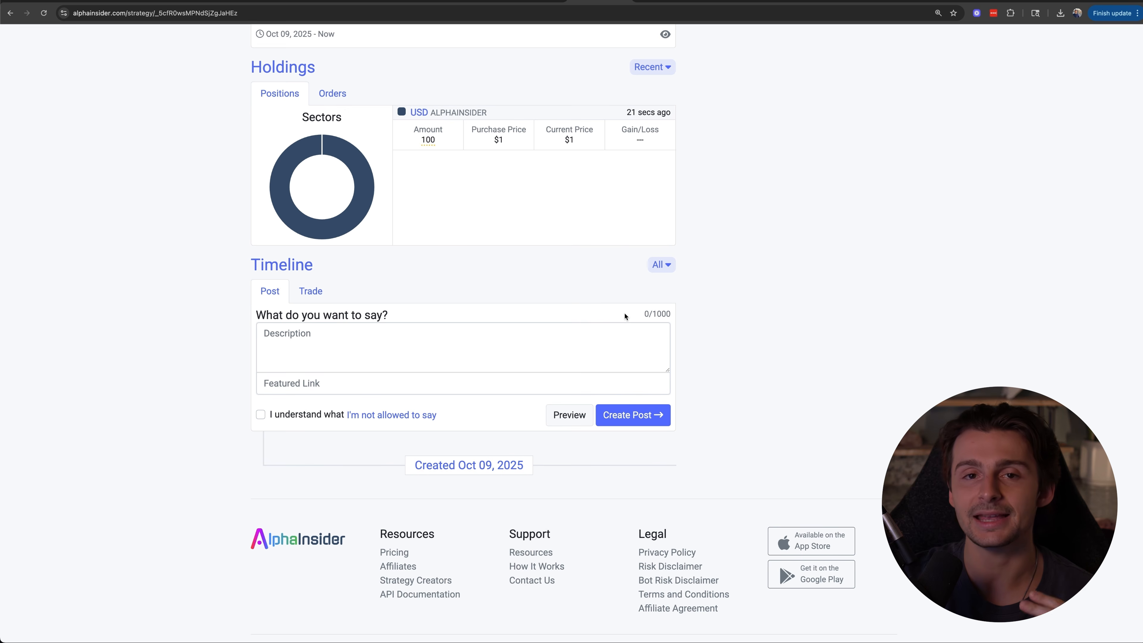
scroll(804, 263, "up", 8)
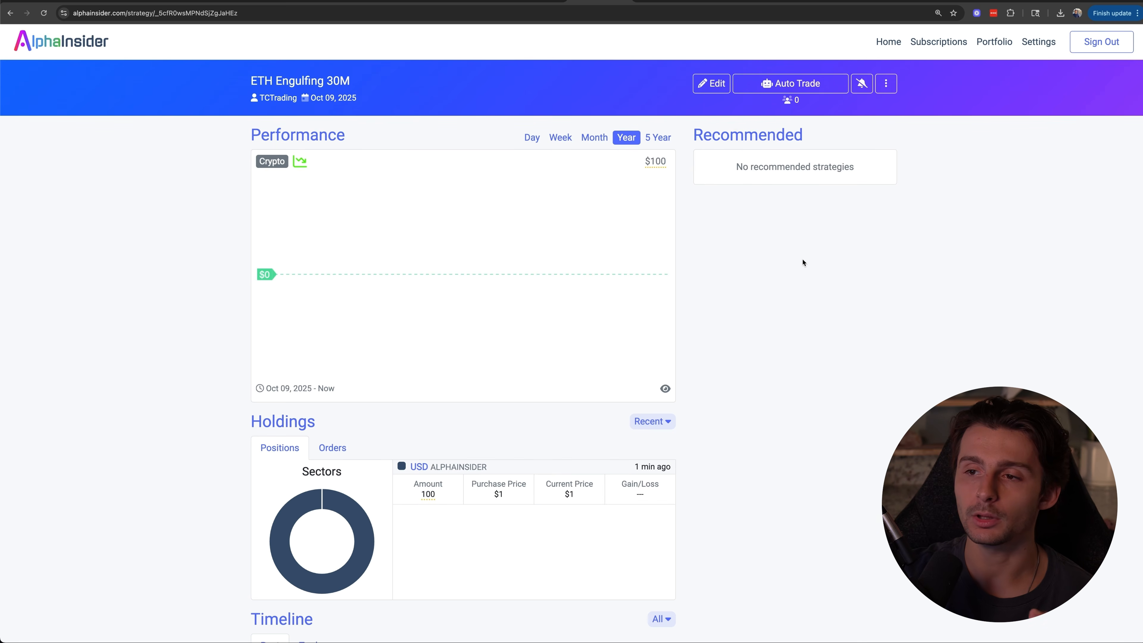
Open the newOrderWebhook reference under TradingView Integration in the API documentation and go to its setup tutorial
scroll(797, 264, "down", 8)
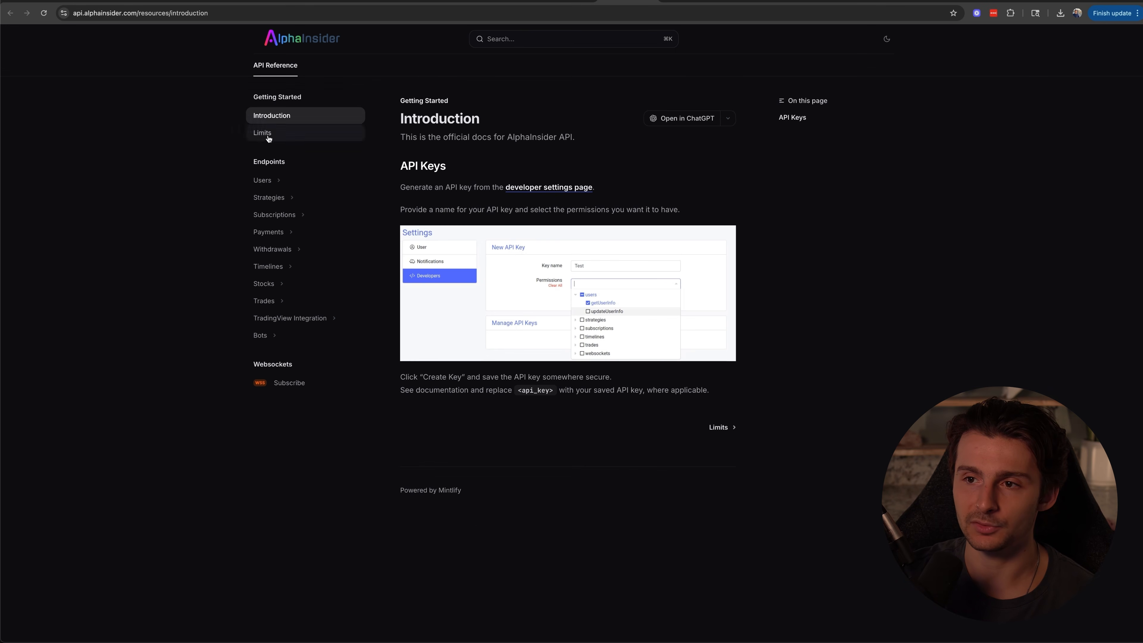
left_click(291, 320)
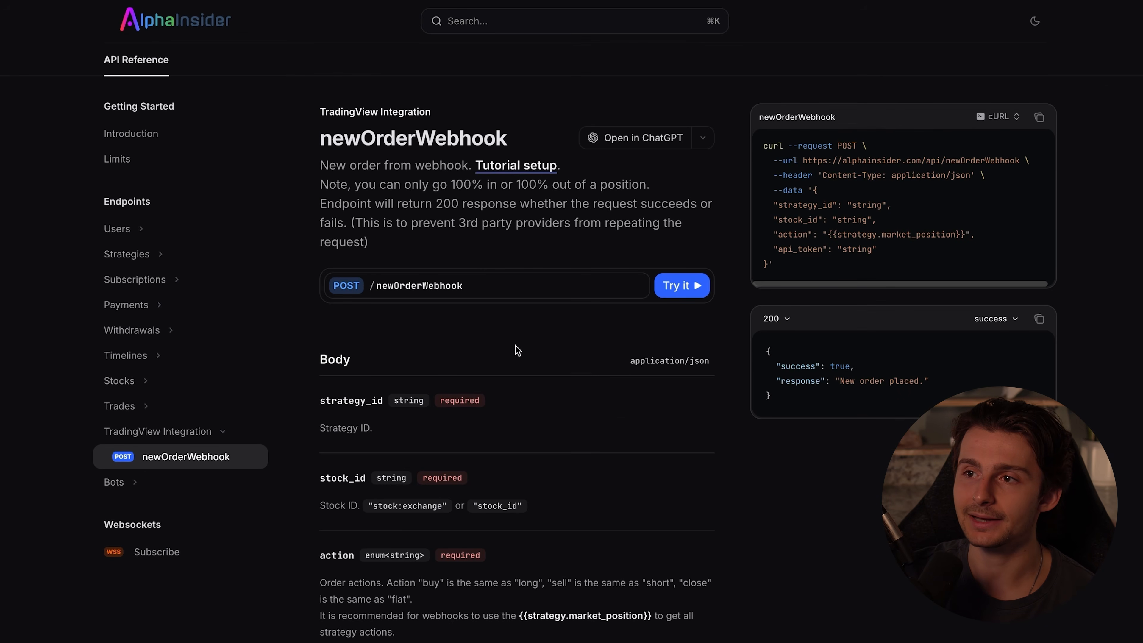
left_click(509, 170)
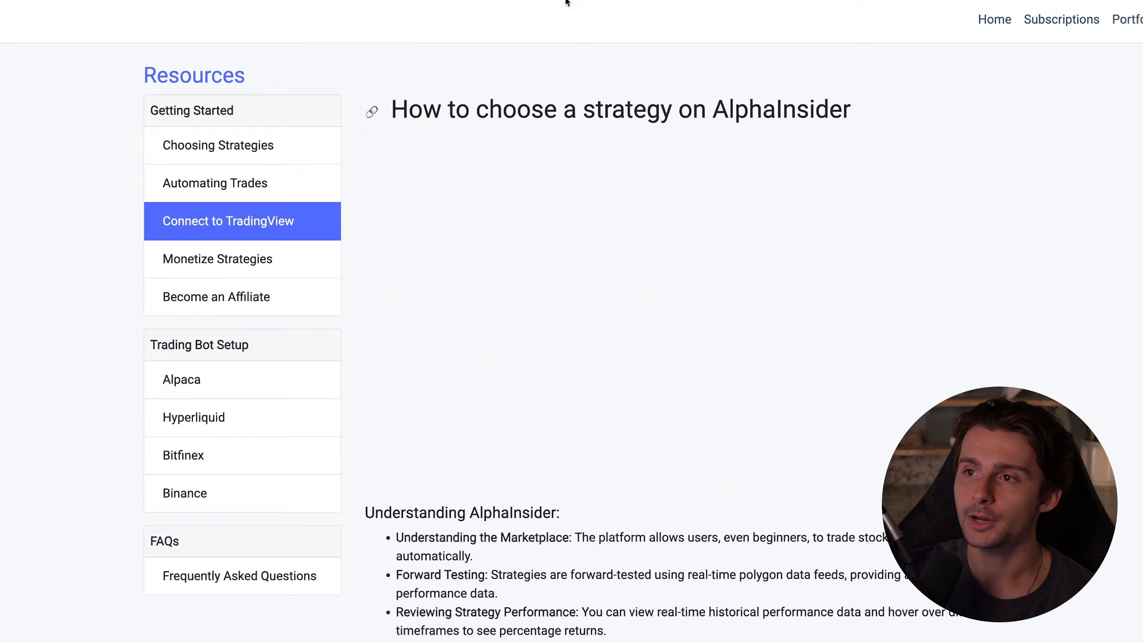
Read the How to setup instructions for creating a TradingView alert with a webhook URL and message
scroll(570, 266, "down", 4)
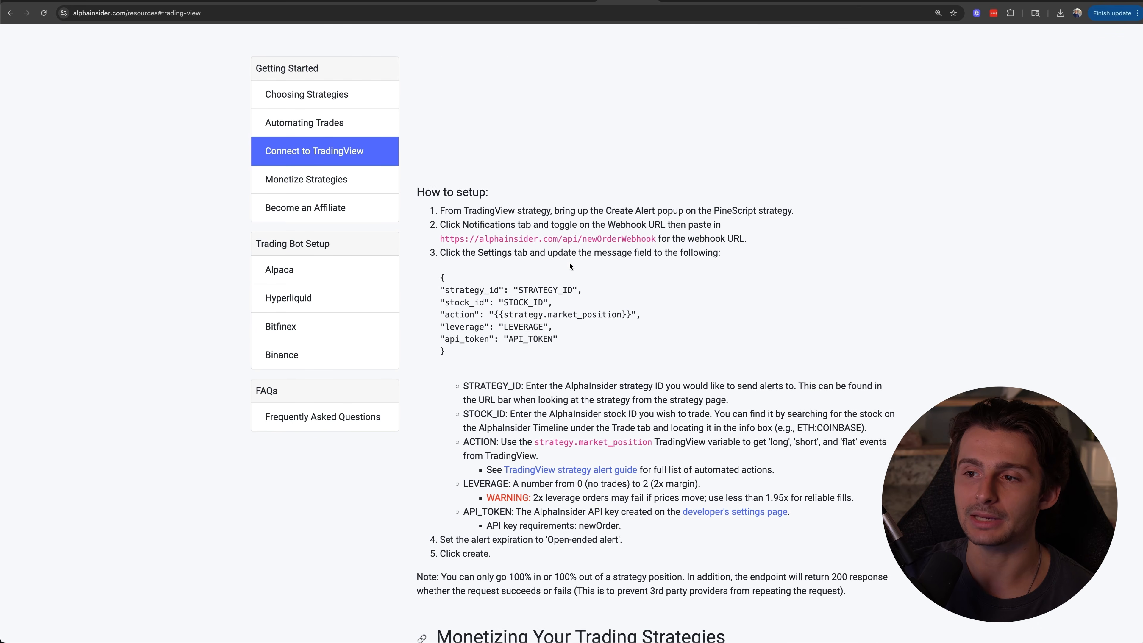
left_click_drag(440, 193, 774, 553)
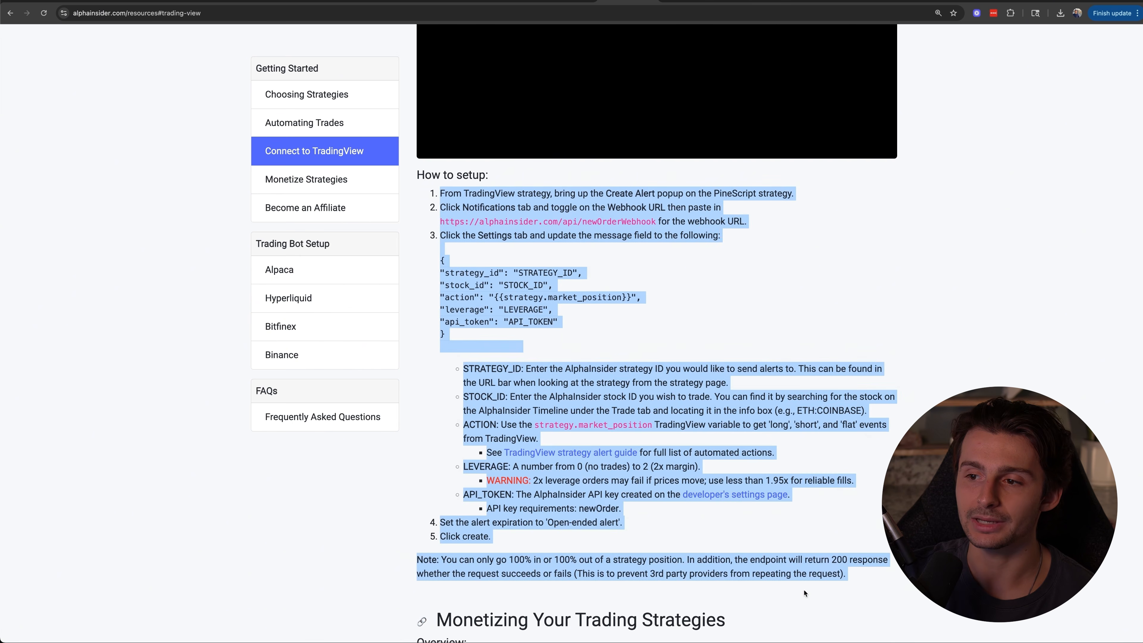
left_click(680, 506)
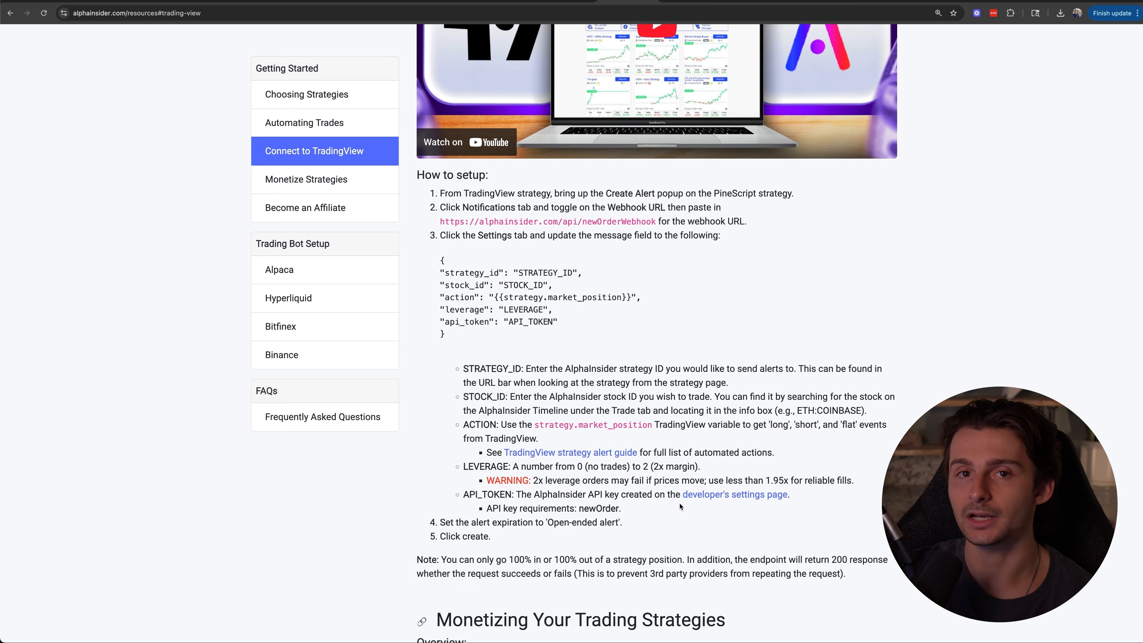
scroll(677, 504, "down", 1)
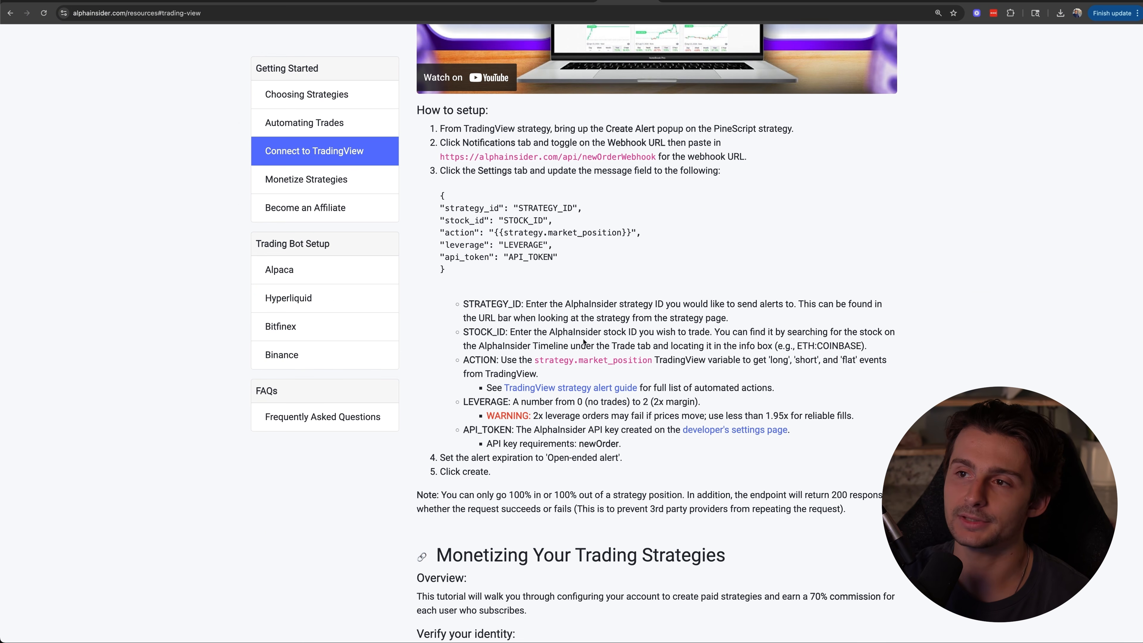
left_click_drag(441, 128, 630, 126)
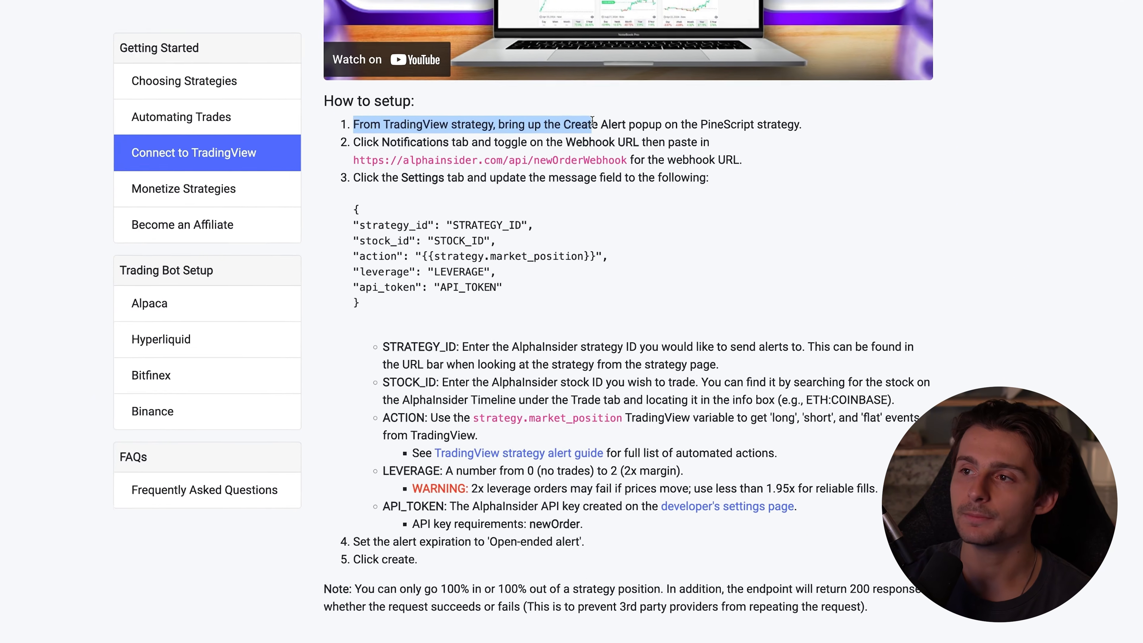
left_click(630, 127)
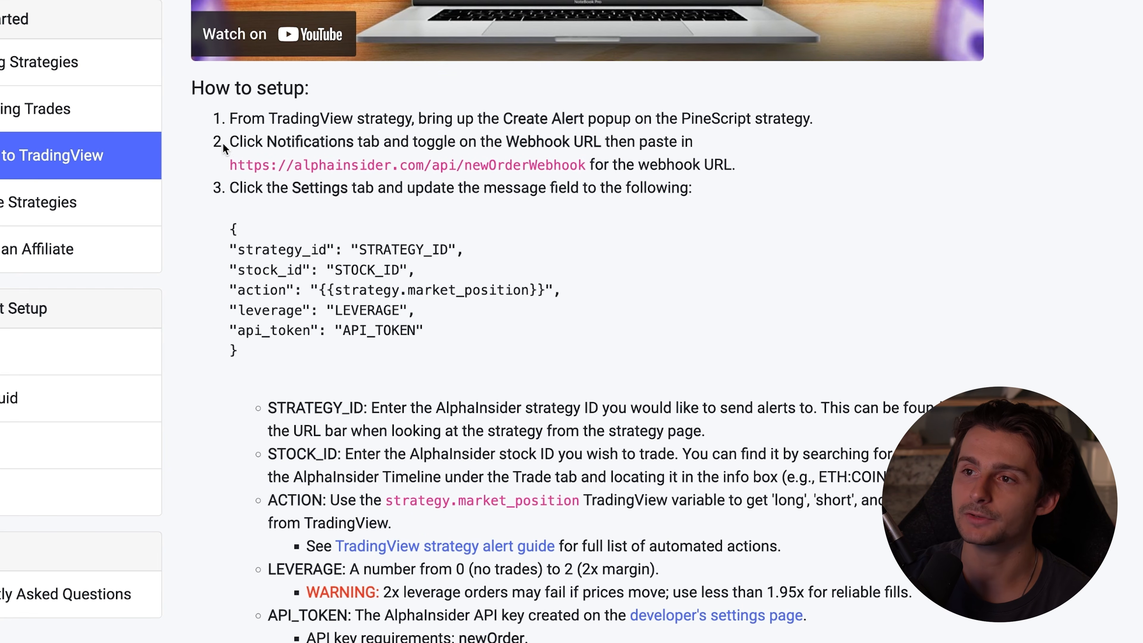
left_click_drag(231, 141, 432, 143)
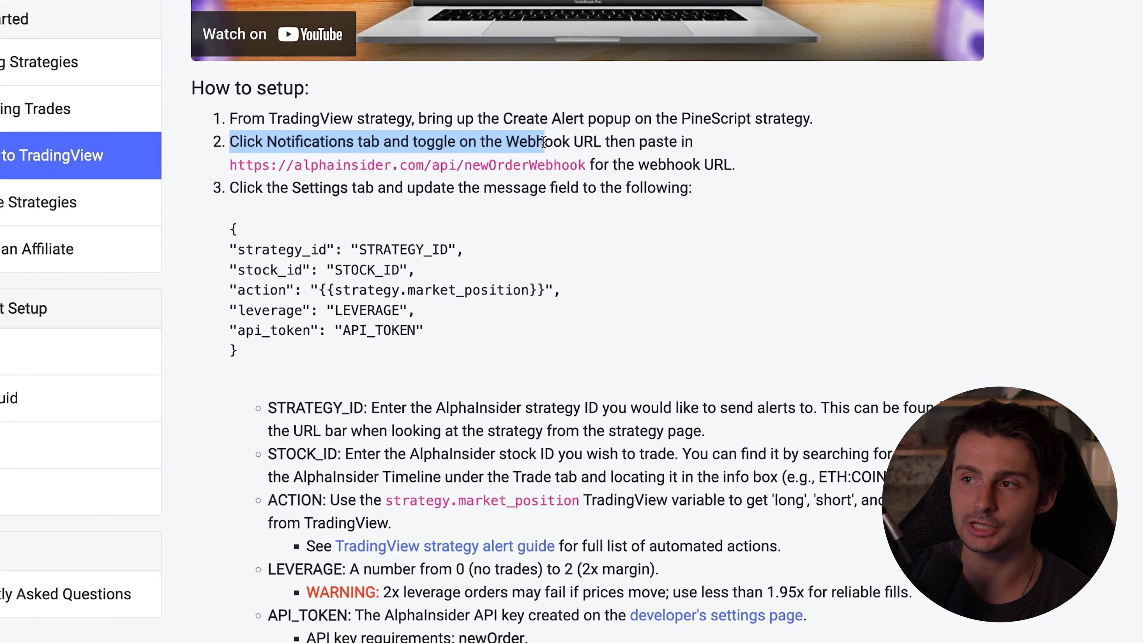
Copy the newOrderWebhook URL from the tutorial and start a new alert on TradingView's visible engulfing candle strategy for ETHUSD
left_click_drag(587, 166, 306, 168)
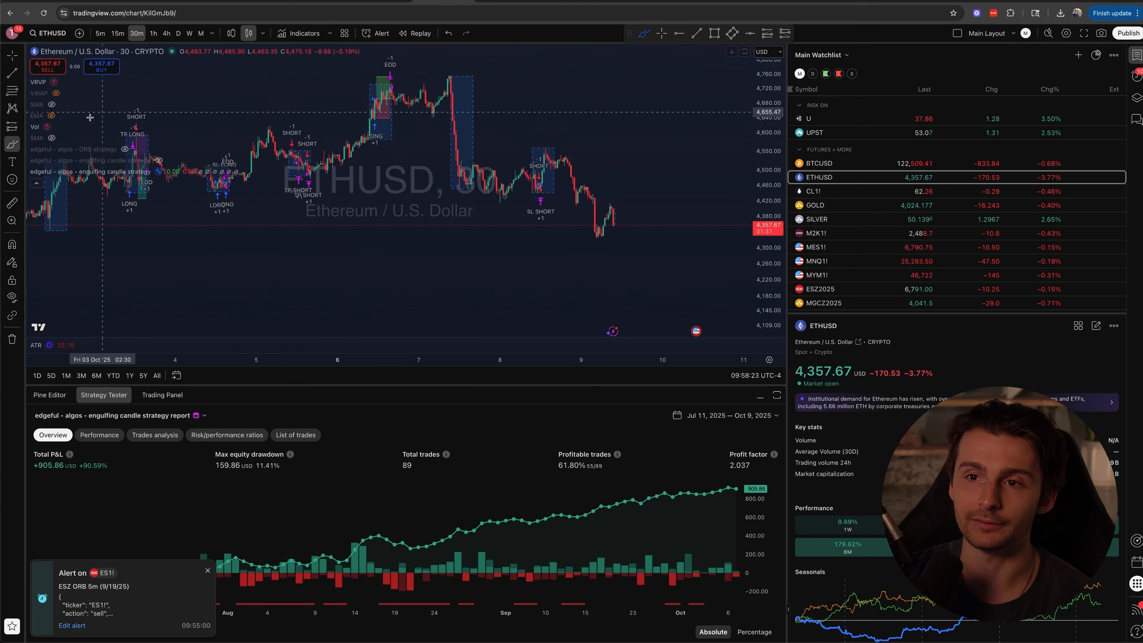
mouse_move(163, 173)
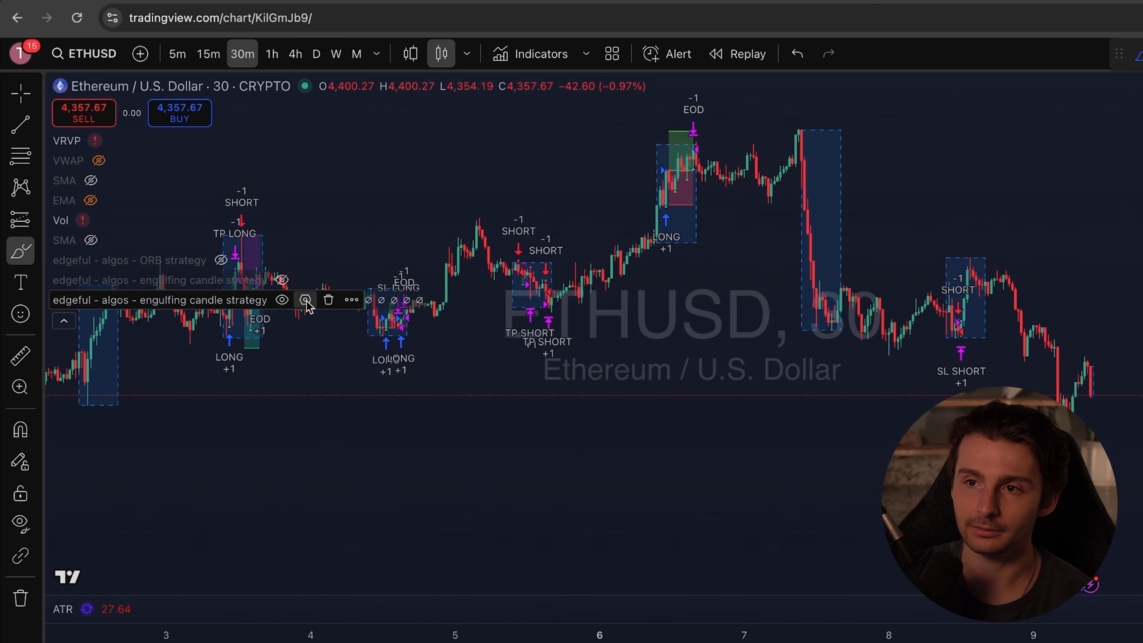
left_click(347, 302)
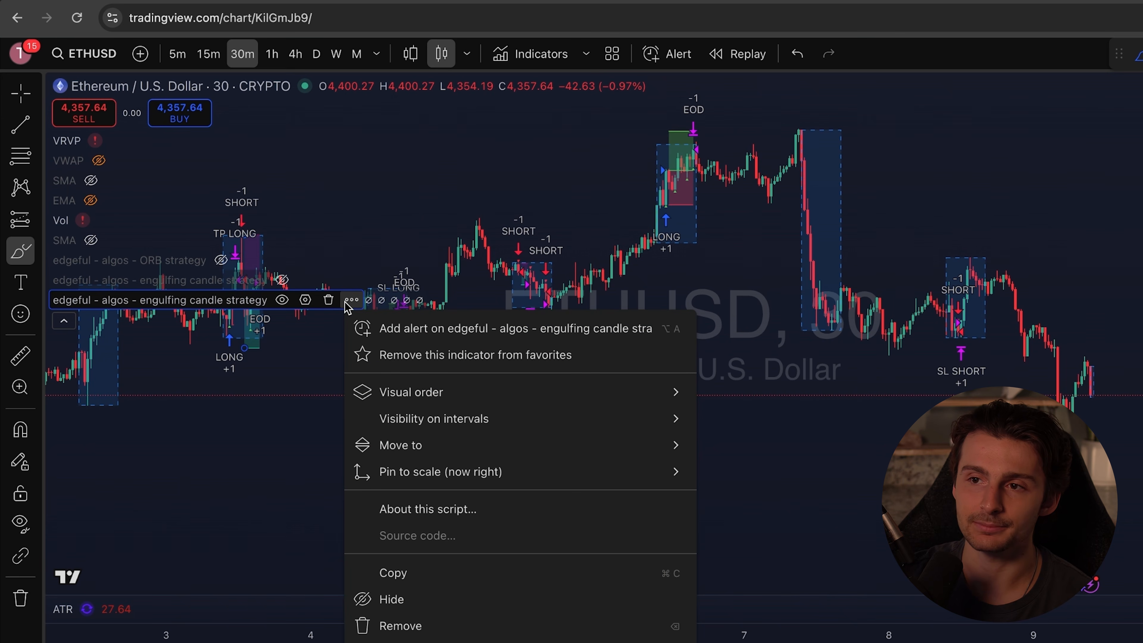
left_click(419, 331)
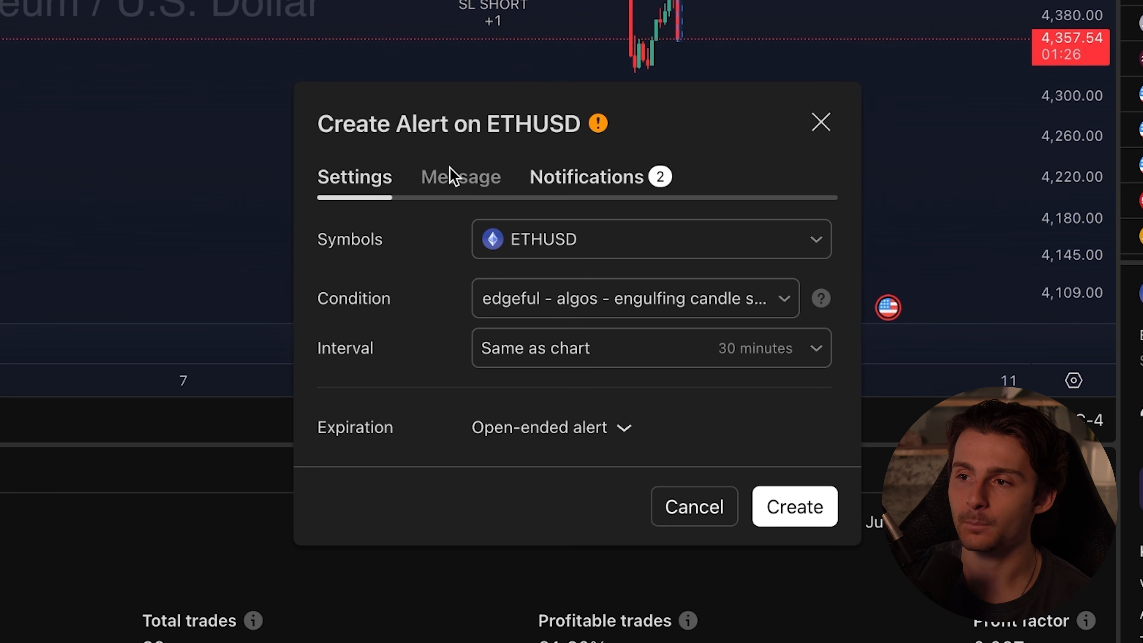
left_click(638, 182)
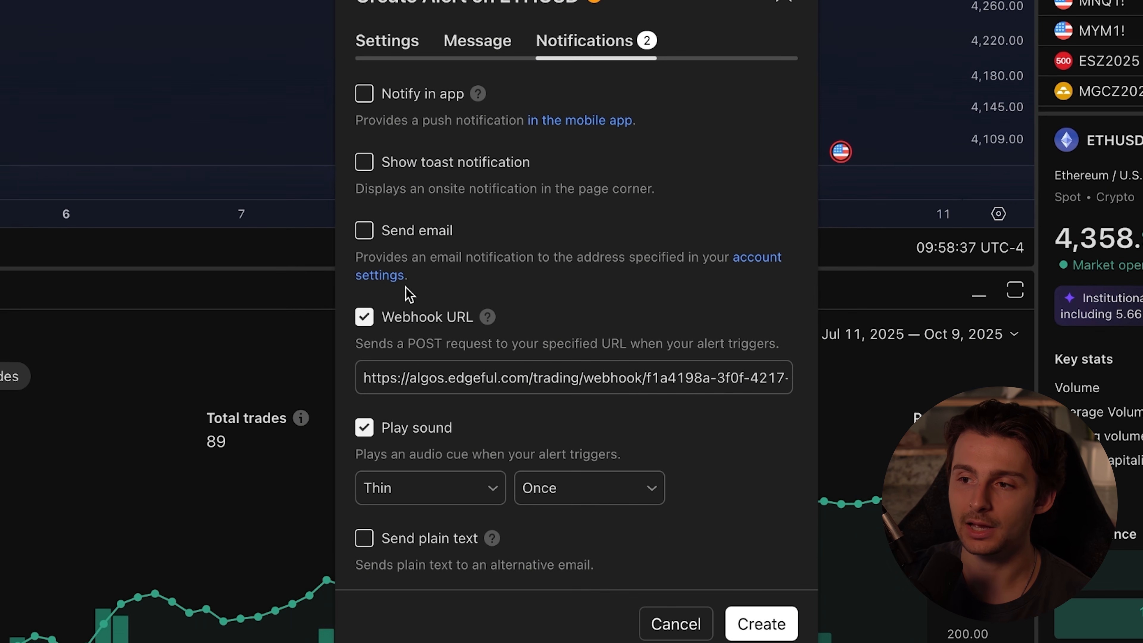
left_click(403, 378)
key("ctrl+a")
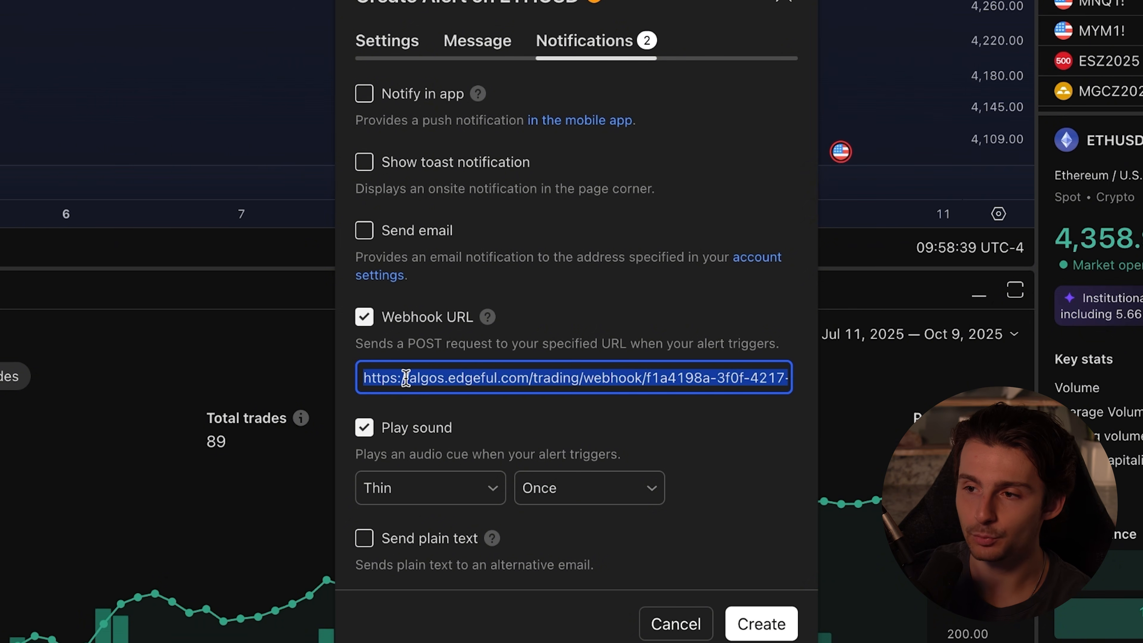
type("https://alphainsider.com/api/newOrderWebhook")
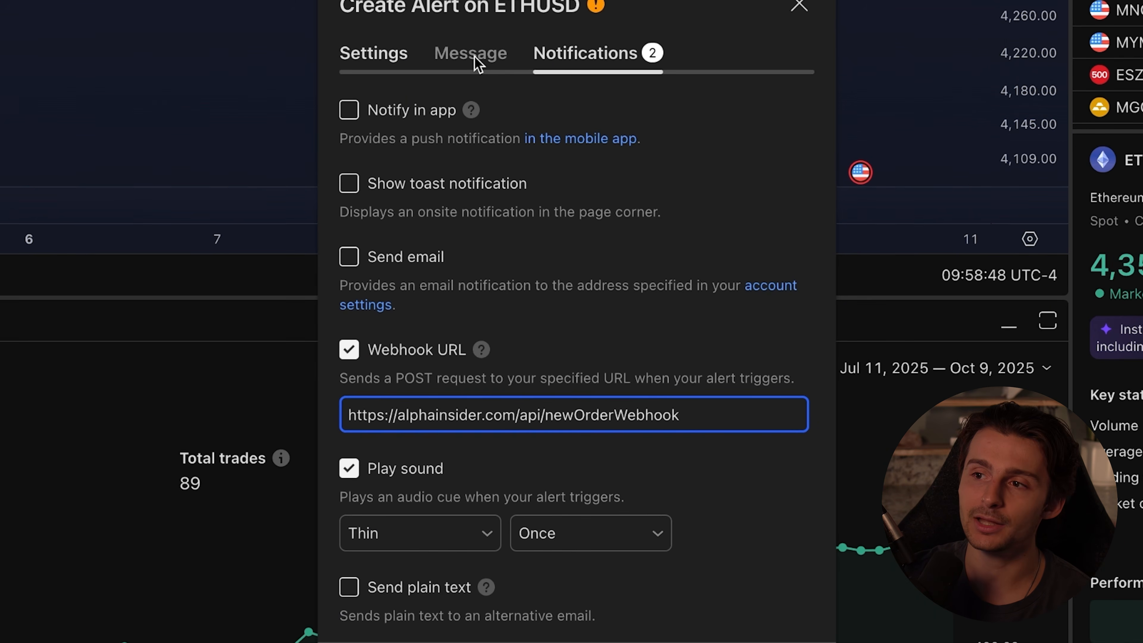
Name the alert ETH:COINBASE Engulfing (30 Min) using the saved name suggestion
left_click(475, 58)
left_click(433, 137)
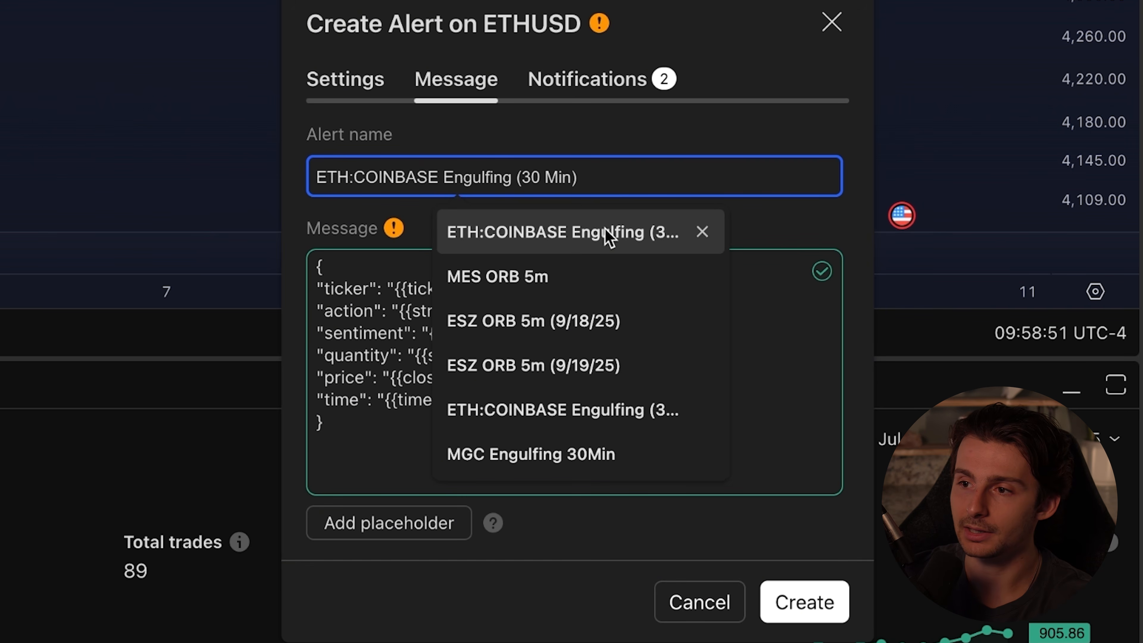
left_click(601, 234)
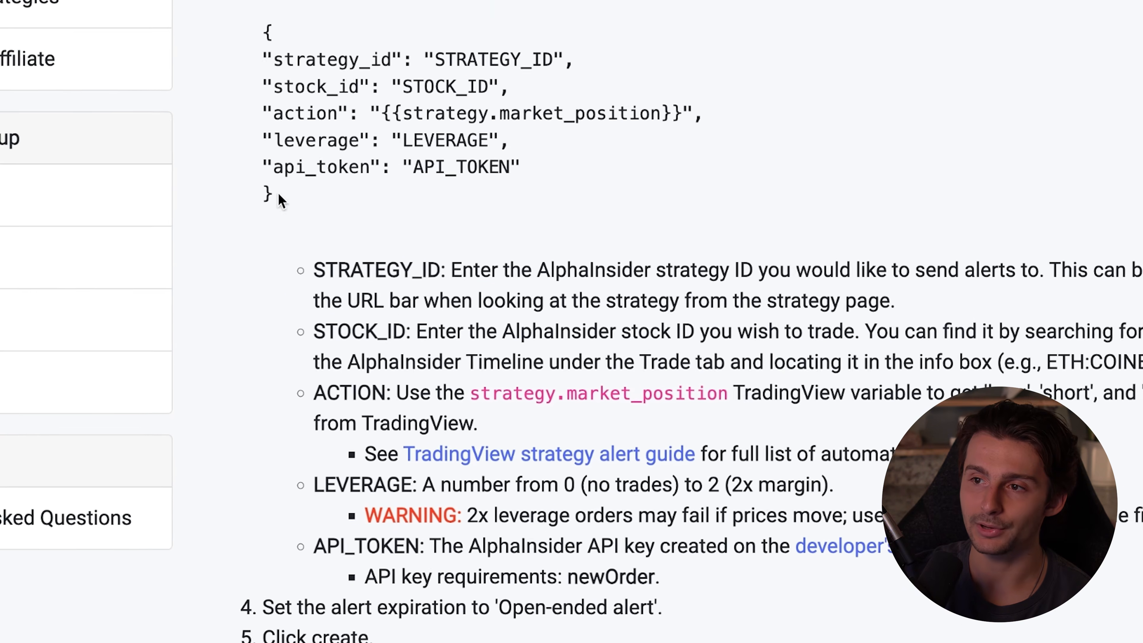
Copy the tutorial's JSON template with strategy_id, stock_id, action, leverage and api_token, and replace the alert message with it
left_click_drag(278, 192, 246, 42)
key("super+c")
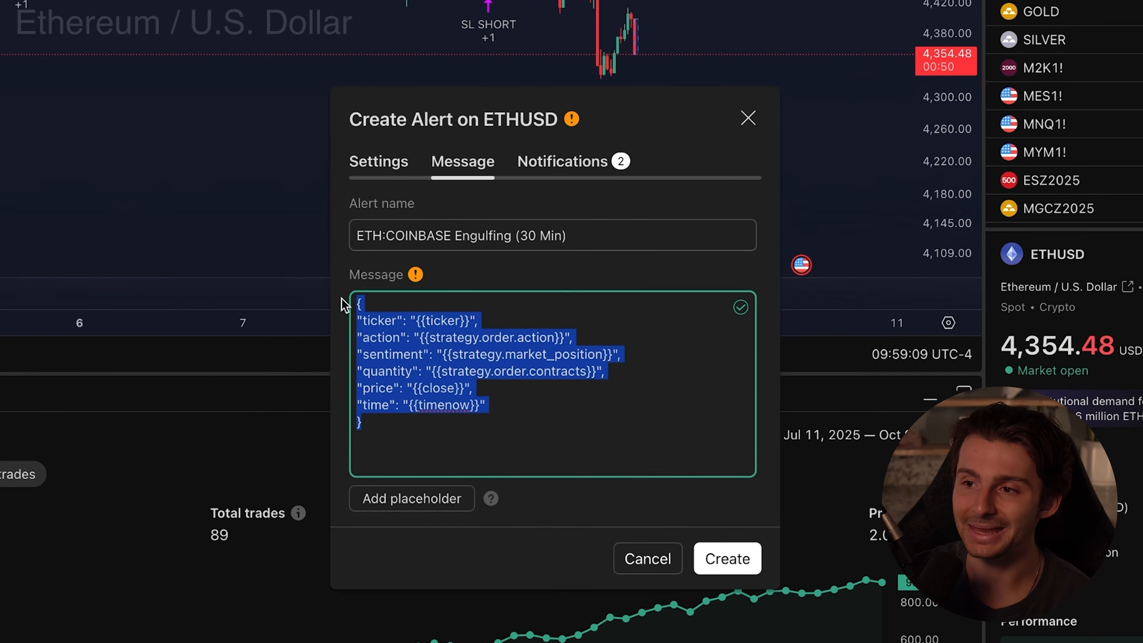
key("BackSpace")
key("super+v")
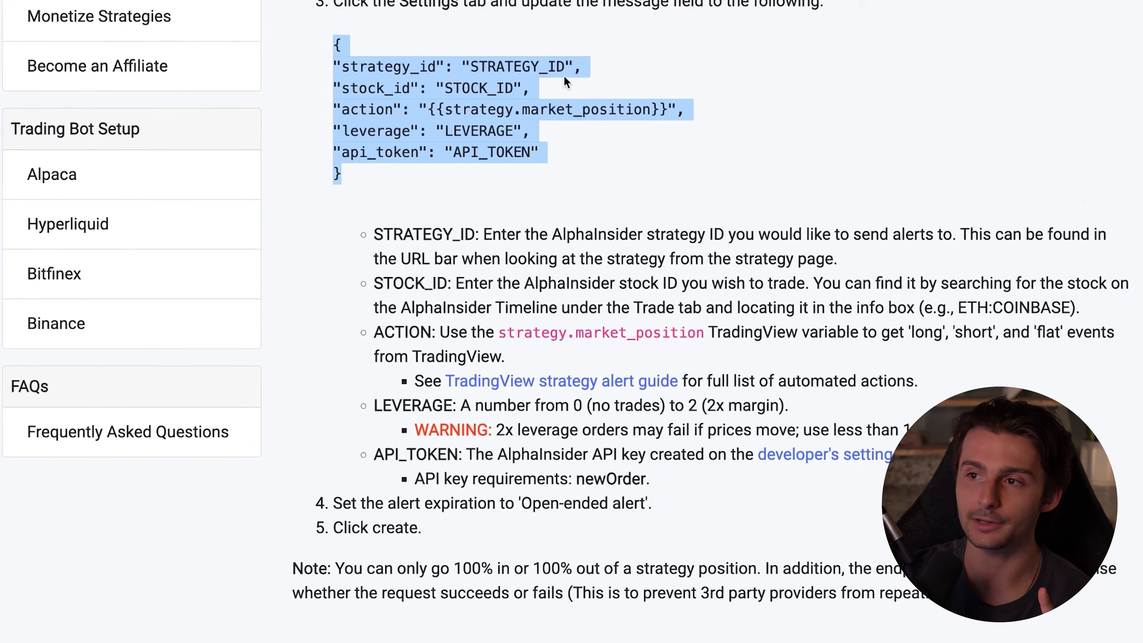
Read the tutorial's explanations of the message placeholders, focusing on where to find STRATEGY_ID
left_click(518, 210)
scroll(477, 211, "down", 1)
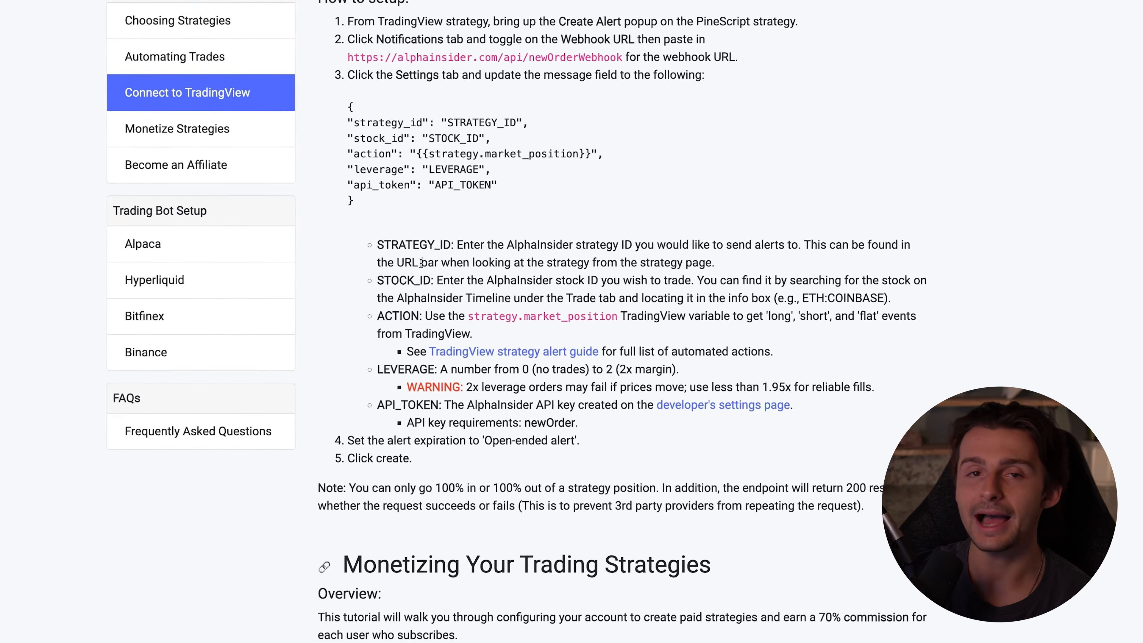
left_click_drag(378, 245, 464, 245)
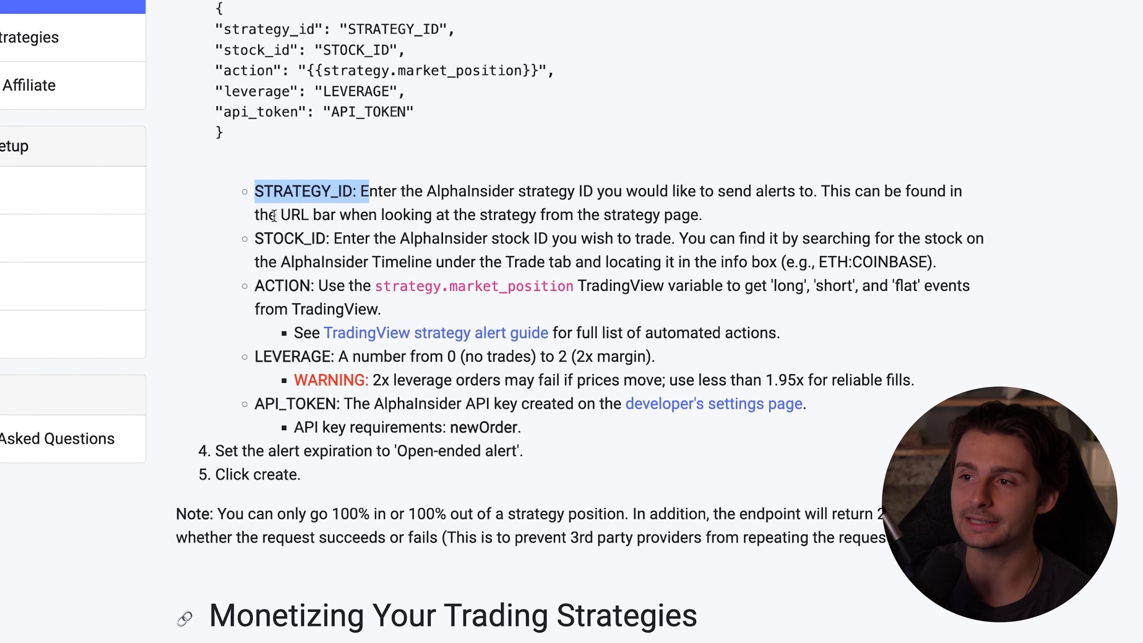
left_click_drag(255, 235, 370, 235)
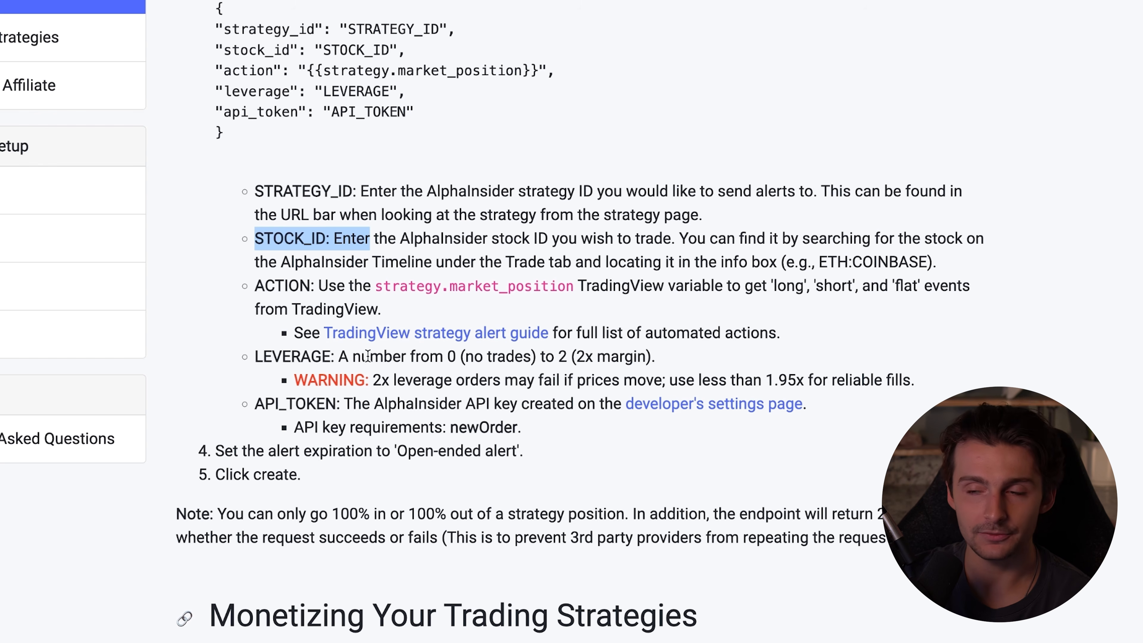
left_click(410, 223)
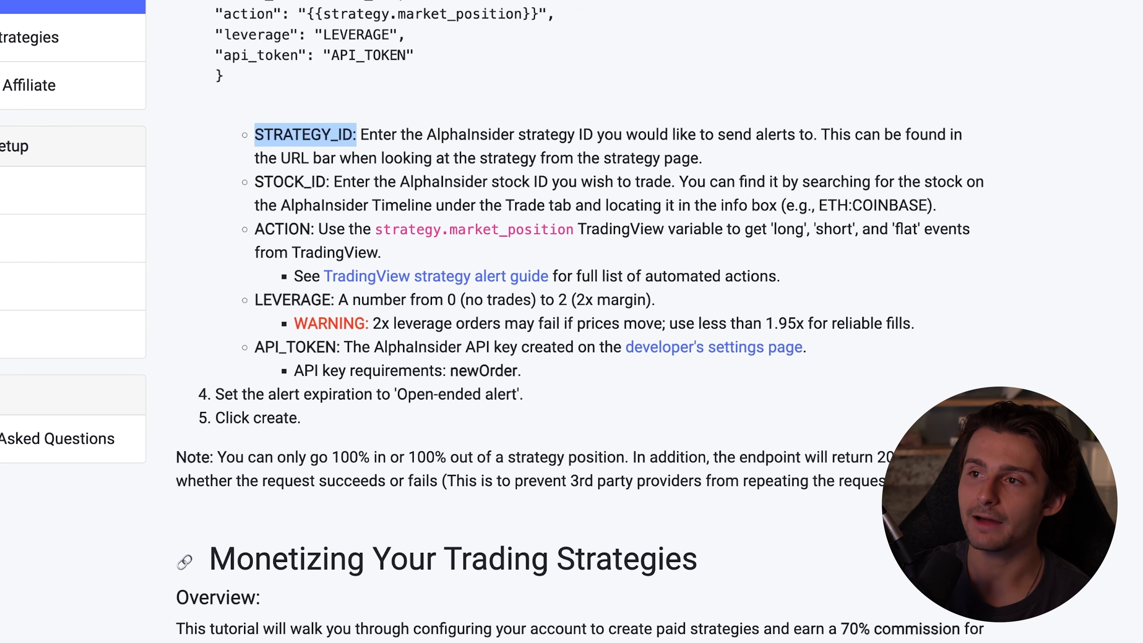
left_click(360, 4)
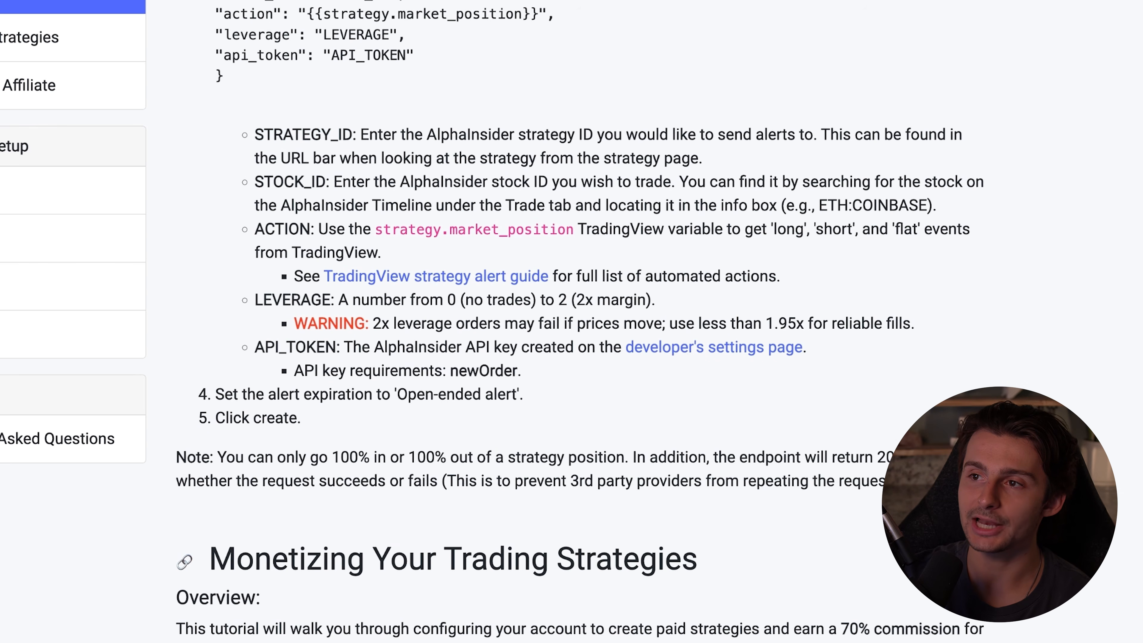
left_click_drag(365, 134, 827, 163)
left_click(765, 167)
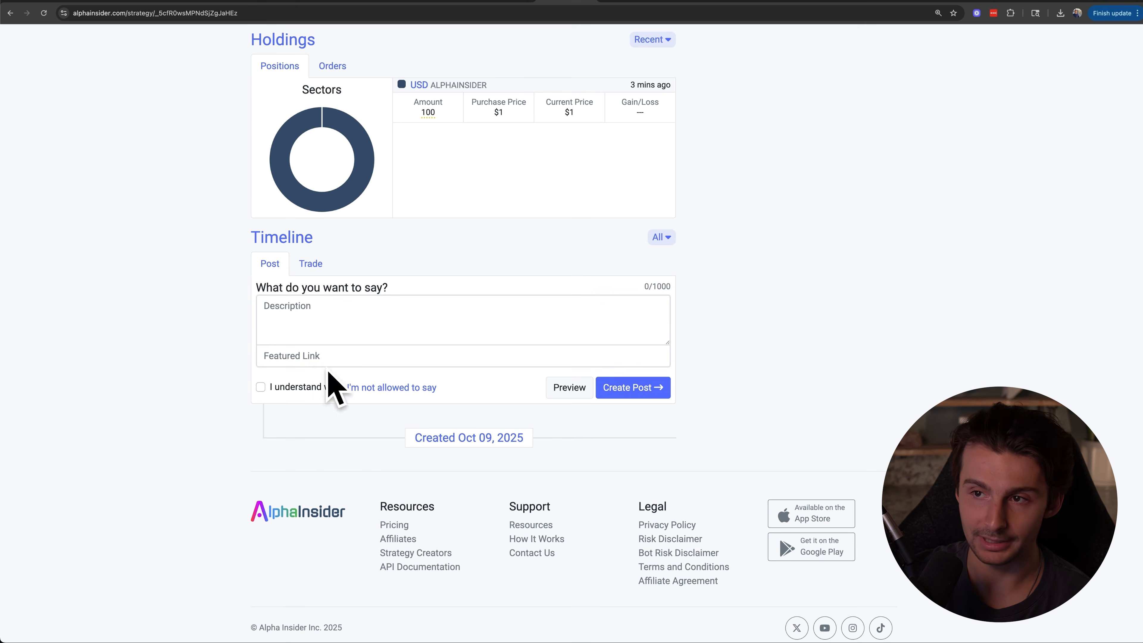
Copy the strategy ID from the ETH Engulfing 30M page's URL and replace the STRATEGY_ID placeholder in the alert message
scroll(333, 387, "up", 10)
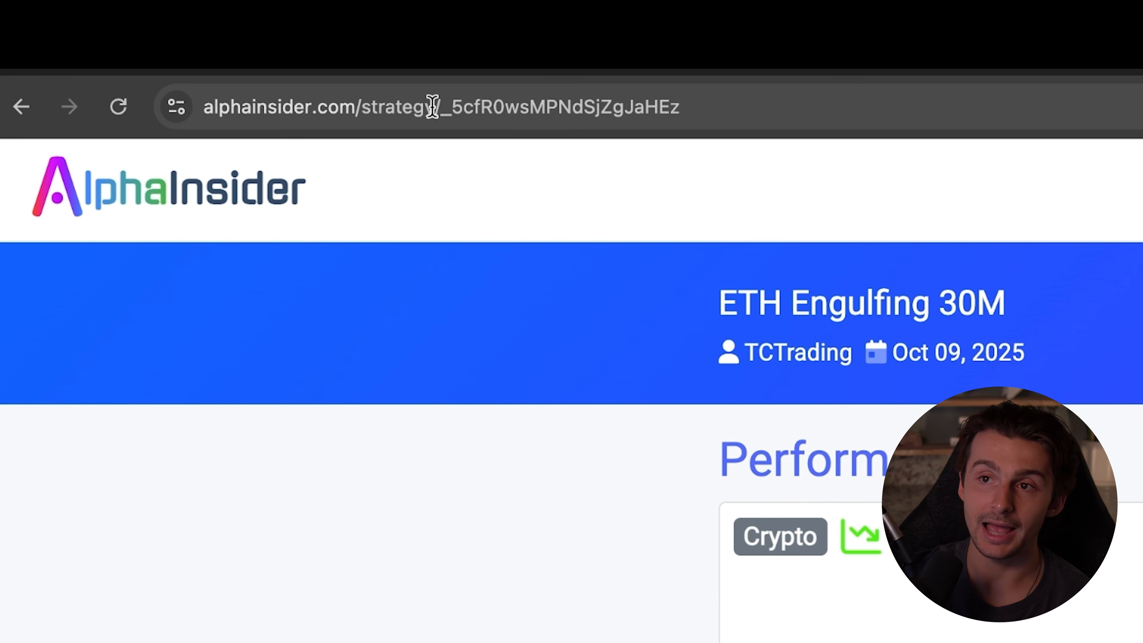
left_click_drag(439, 108, 707, 113)
key("super+c")
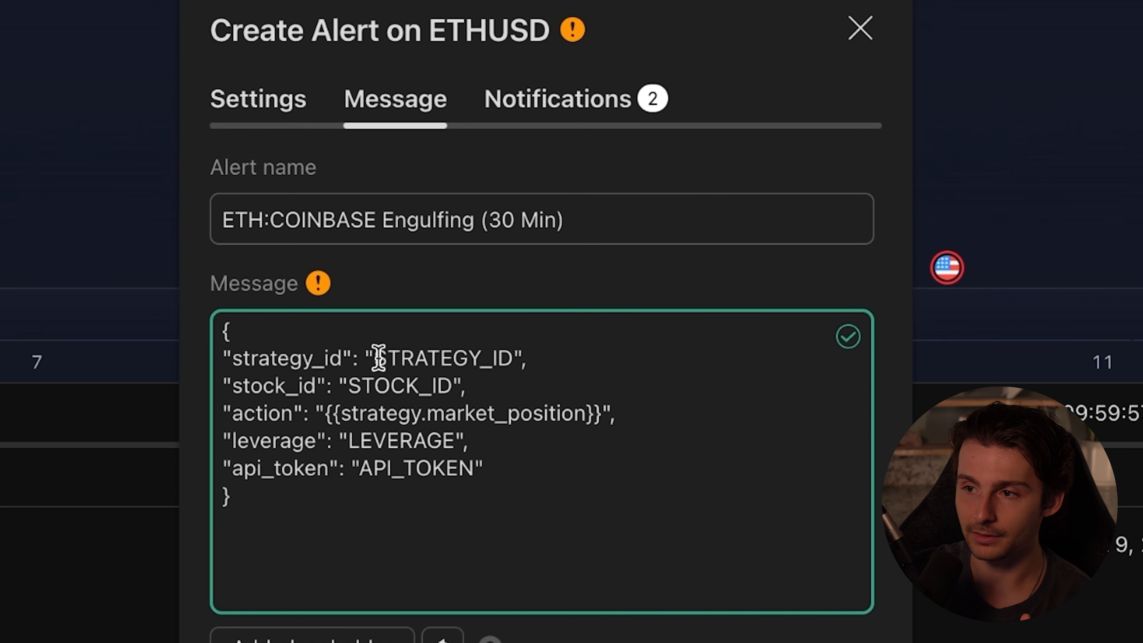
left_click_drag(378, 357, 510, 356)
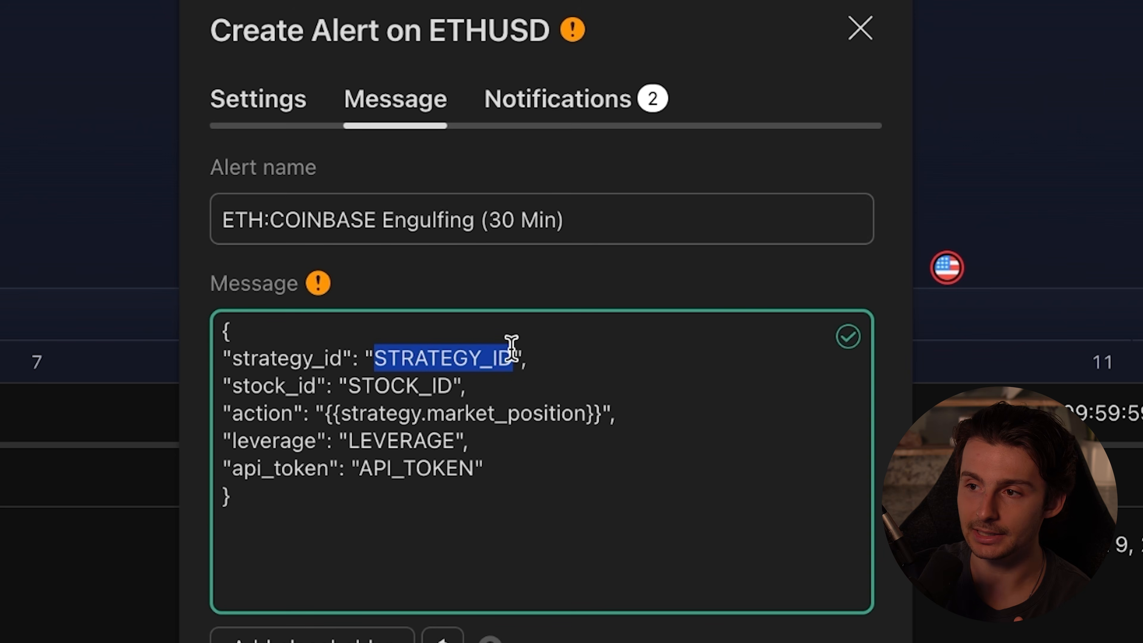
key("super+v")
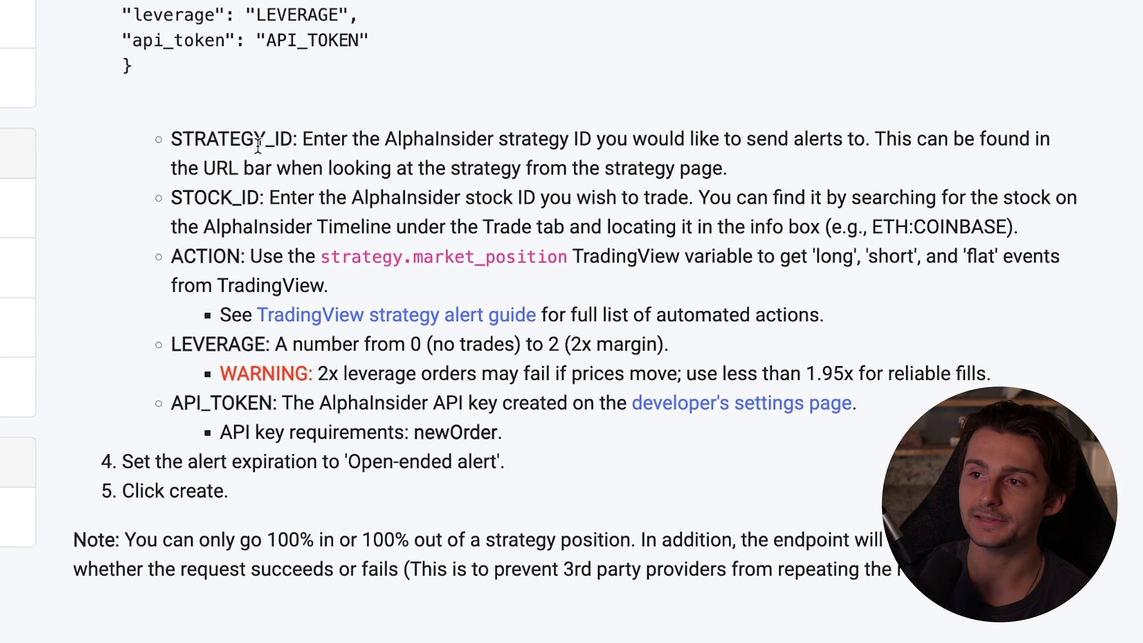
Read the tutorial's explanation of where to find the STOCK_ID value
left_click_drag(184, 196, 546, 198)
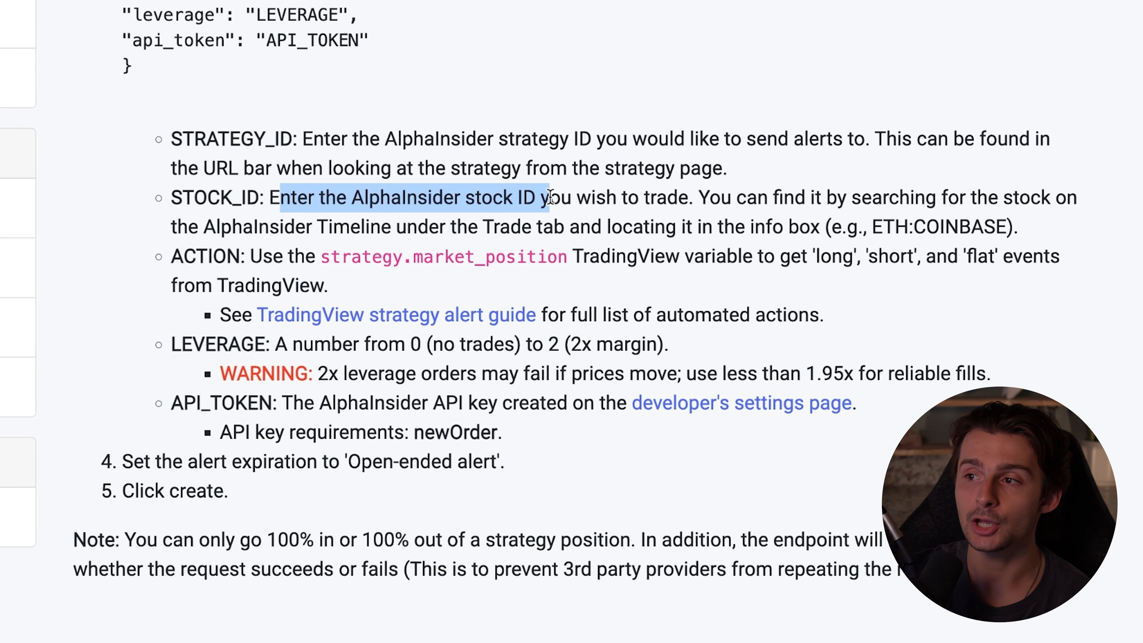
scroll(552, 197, "down", 1)
left_click(557, 195)
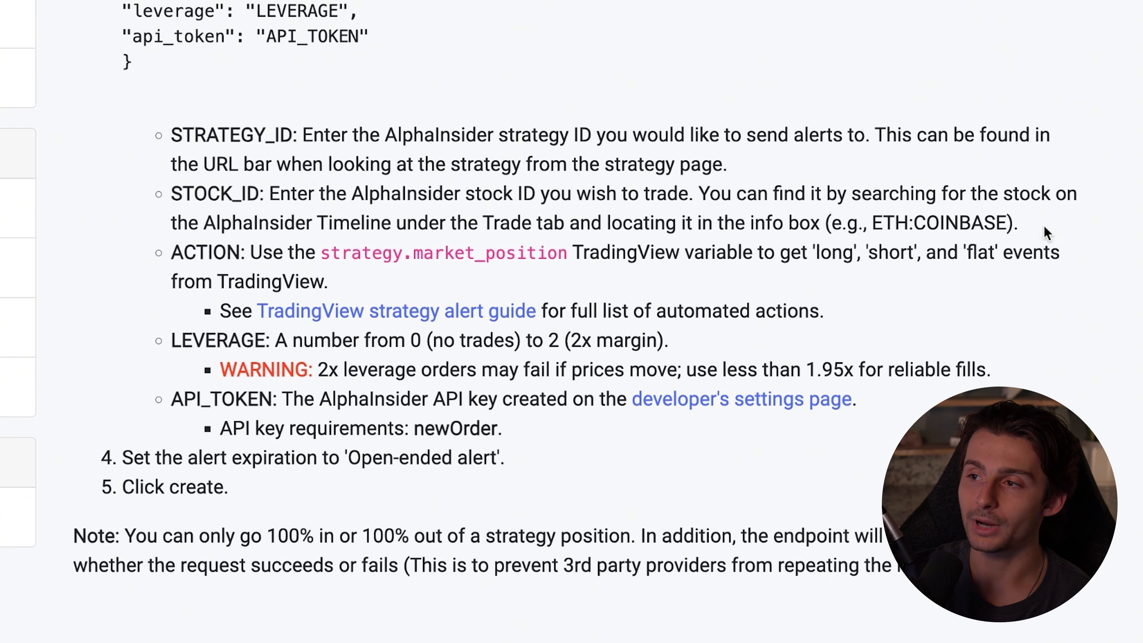
left_click_drag(1016, 214, 163, 209)
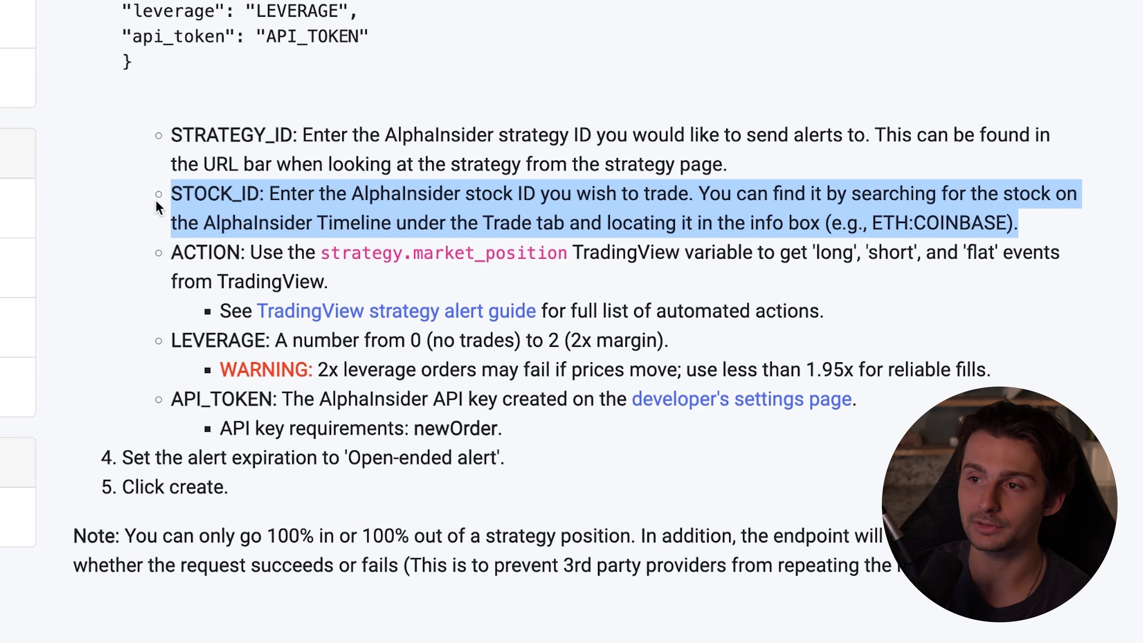
left_click(195, 201)
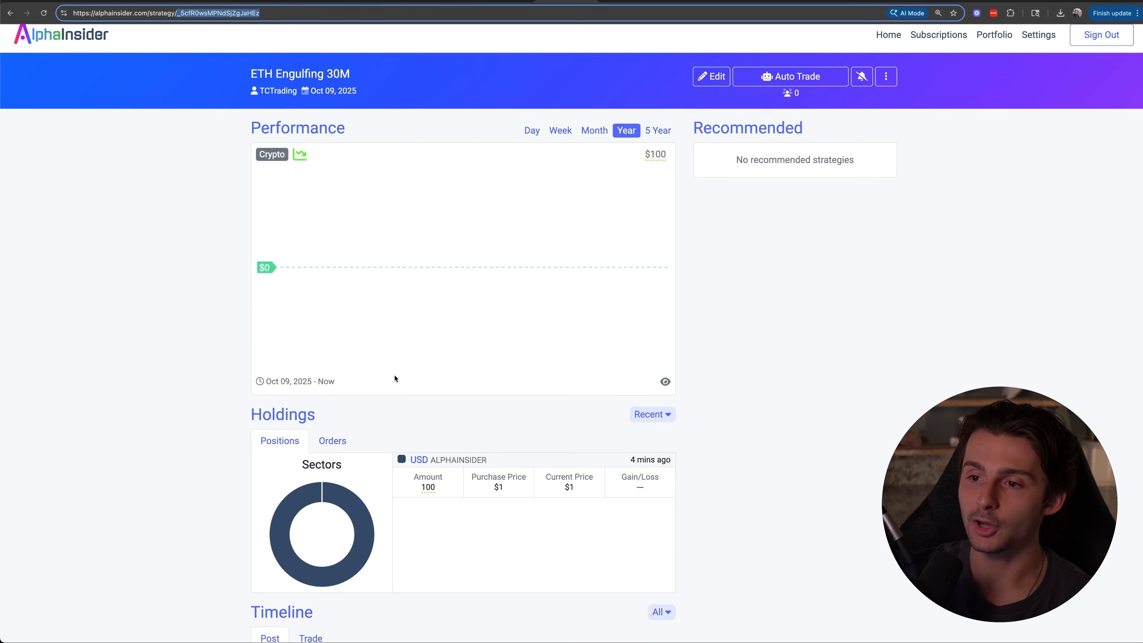
Search for "eth" in the strategy timeline's Trade form and select Ethereum on COINBASE to view its stock ID
scroll(572, 360, "down", 4)
left_click(309, 457)
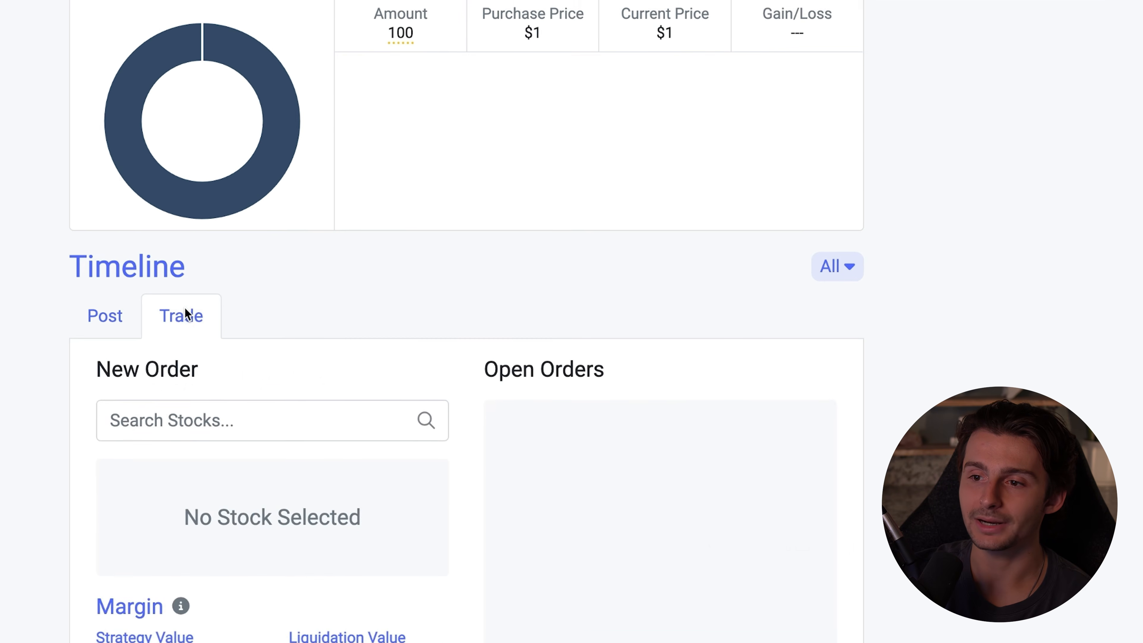
scroll(185, 308, "down", 5)
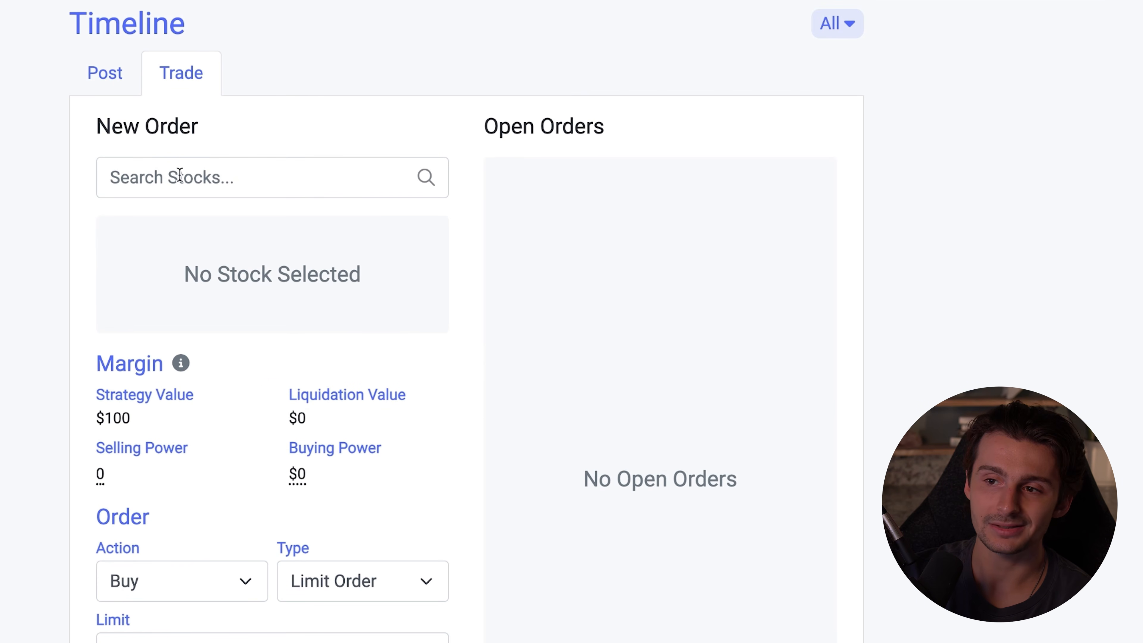
left_click(178, 173)
type("eth")
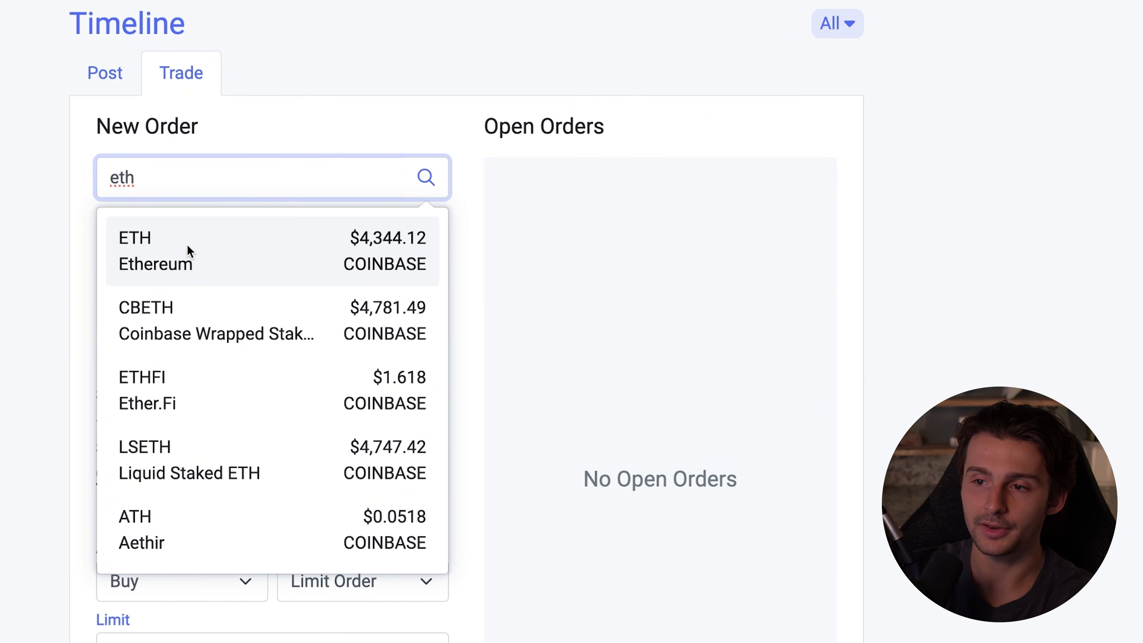
left_click(196, 265)
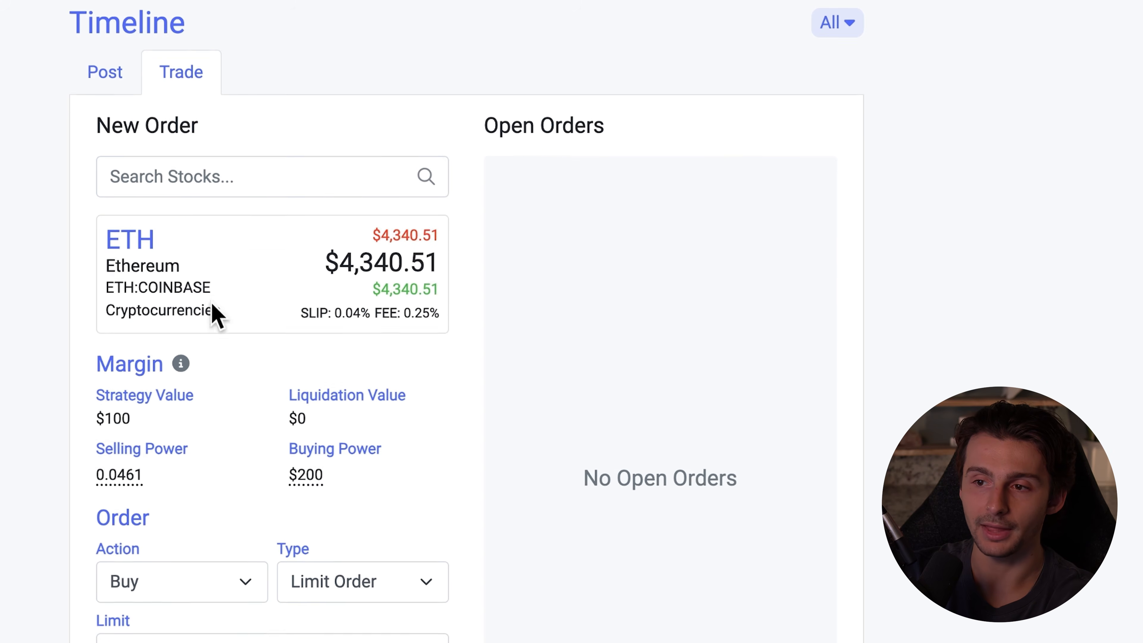
Copy the stock ID ETH:COINBASE from the Ethereum info box and replace the STOCK_ID placeholder in the alert message with it
scroll(151, 108, "down", 3)
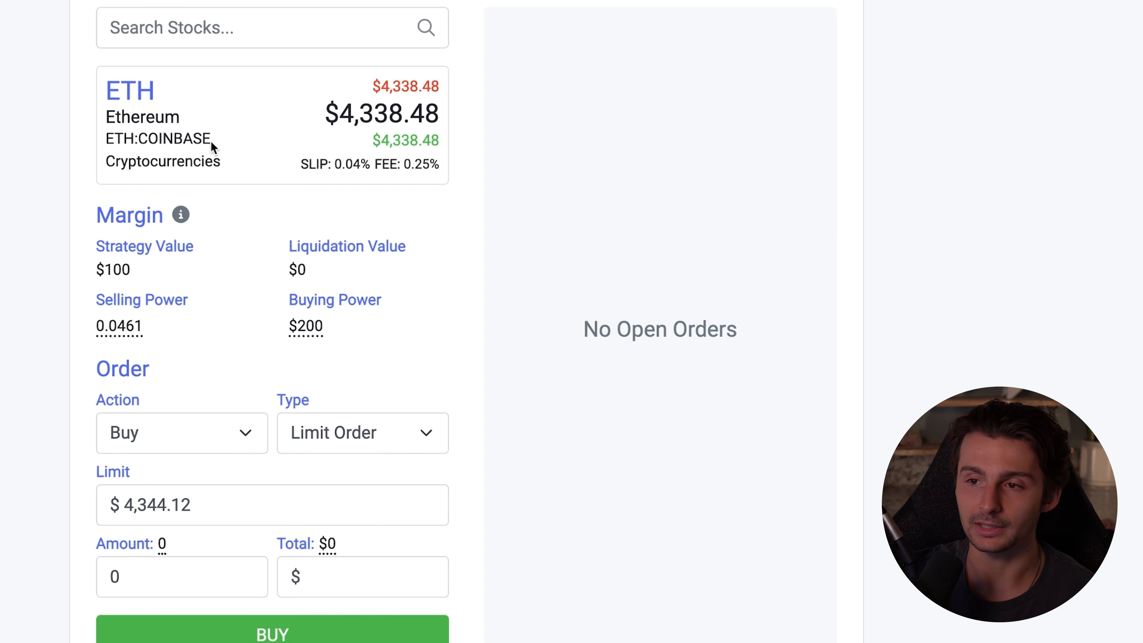
left_click_drag(106, 138, 220, 144)
key("ctrl+c")
left_click(107, 139)
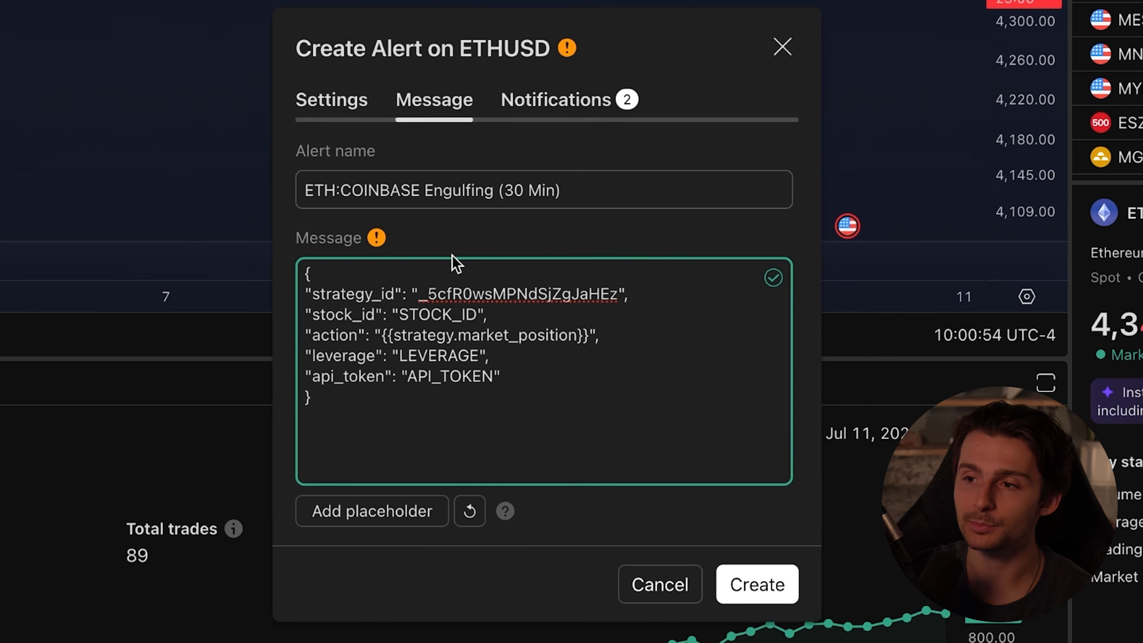
left_click_drag(398, 314, 473, 315)
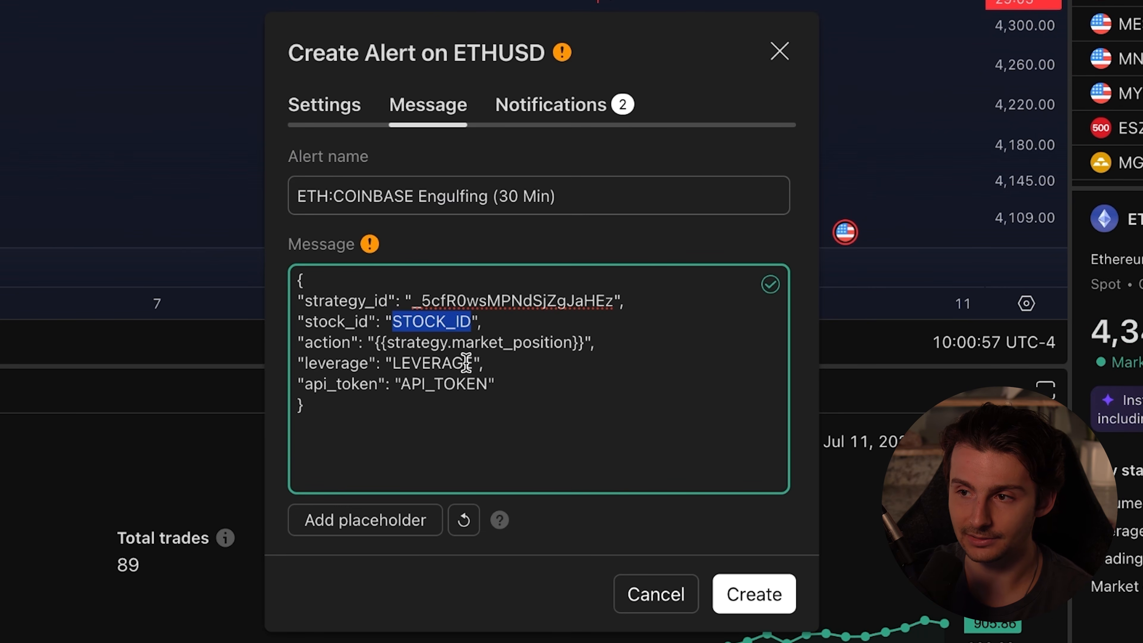
key("ctrl+v")
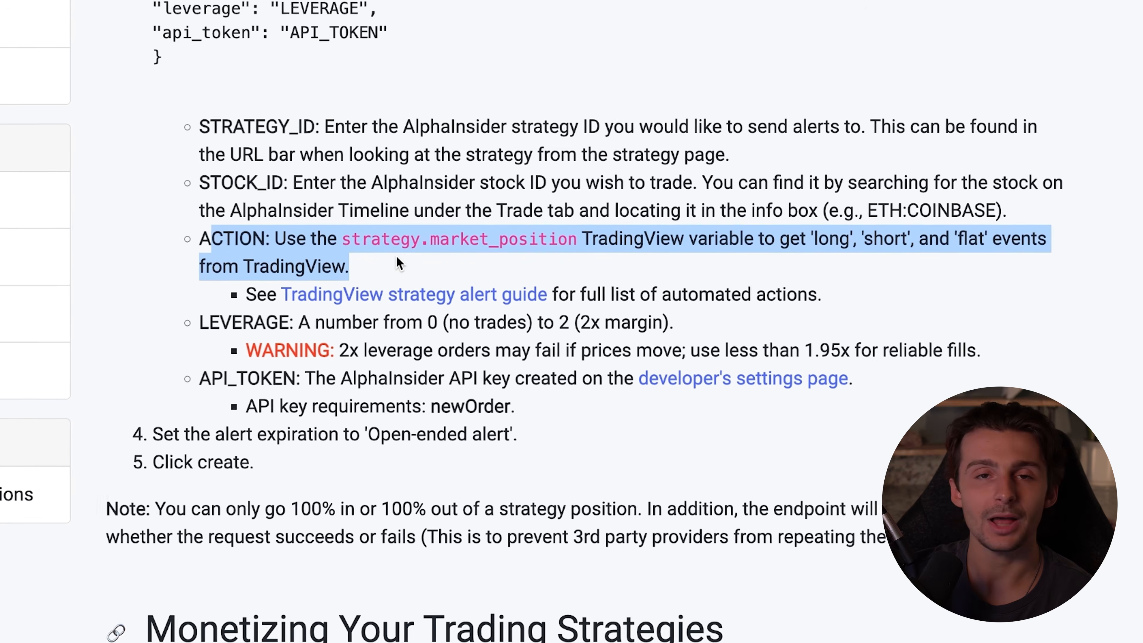
Read the tutorial's explanation of the ACTION value and its strategy.market_position variable
left_click_drag(366, 282, 208, 258)
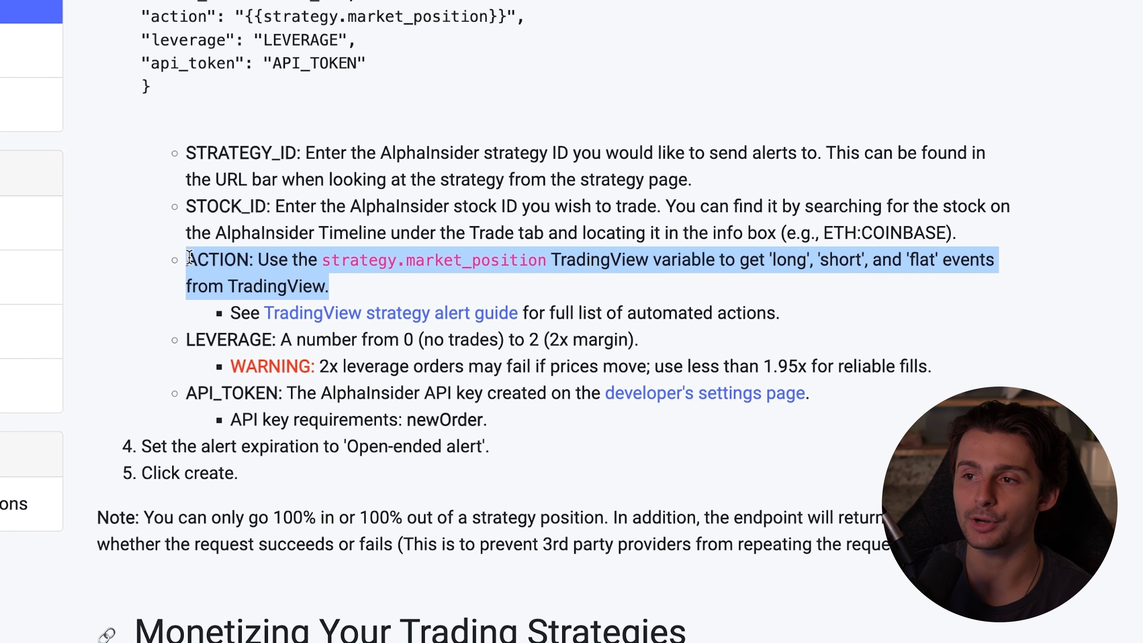
scroll(188, 257, "down", 1)
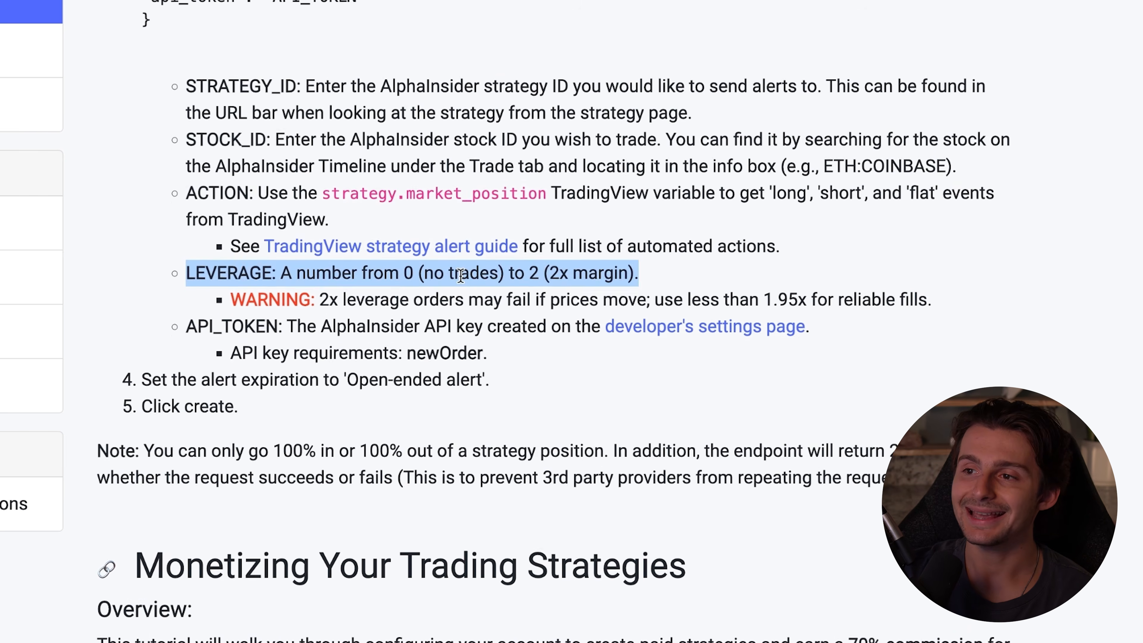
scroll(462, 273, "down", 1)
left_click(396, 278)
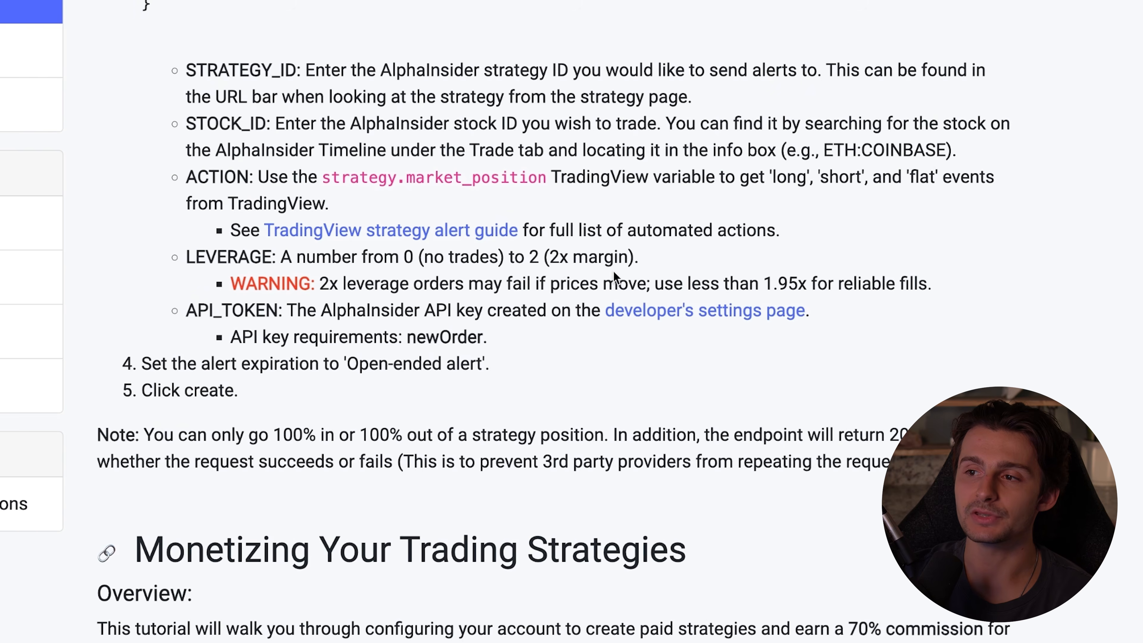
Read the tutorial's 2x leverage warning and set the leverage value in the alert message to 1.75
scroll(610, 268, "up", 1)
left_click_drag(355, 286, 885, 293)
scroll(886, 293, "down", 1)
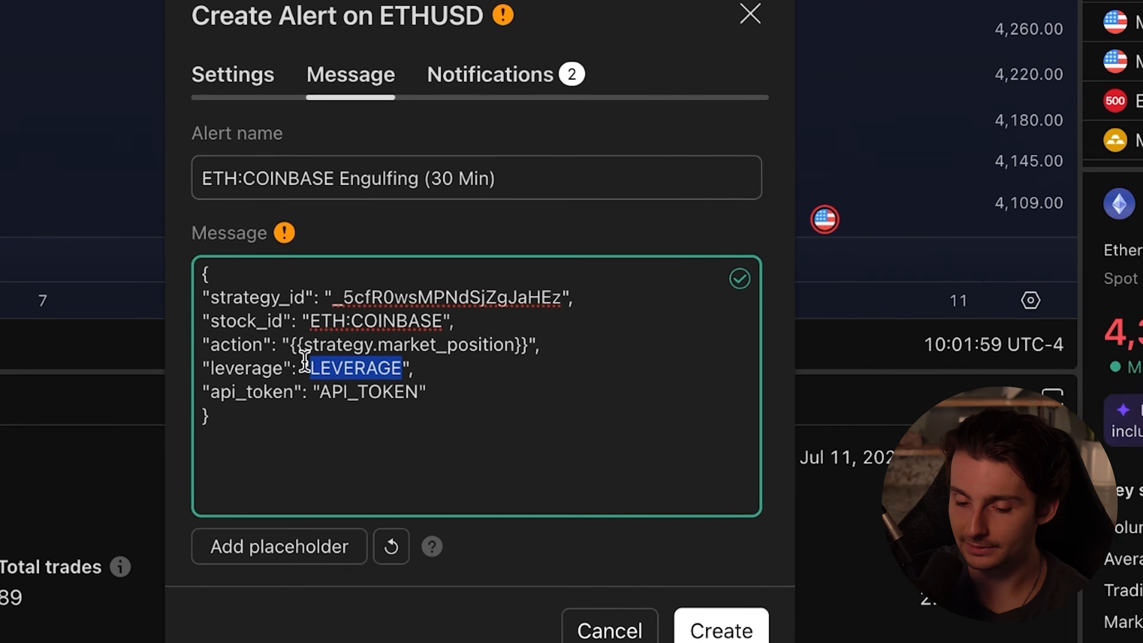
type("1\",")
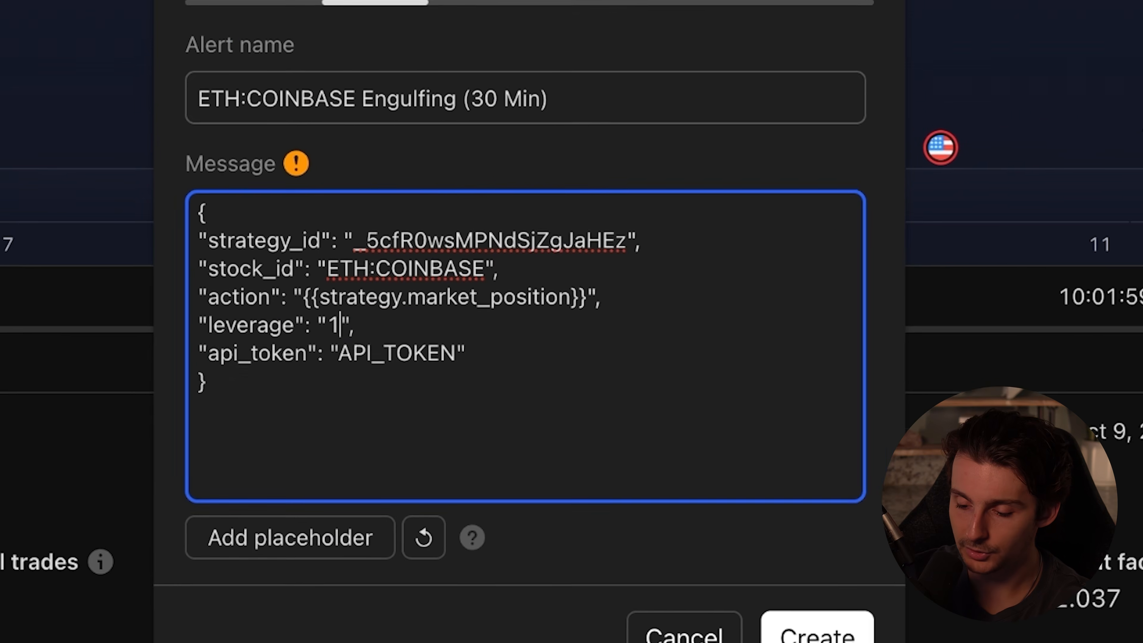
type(".75")
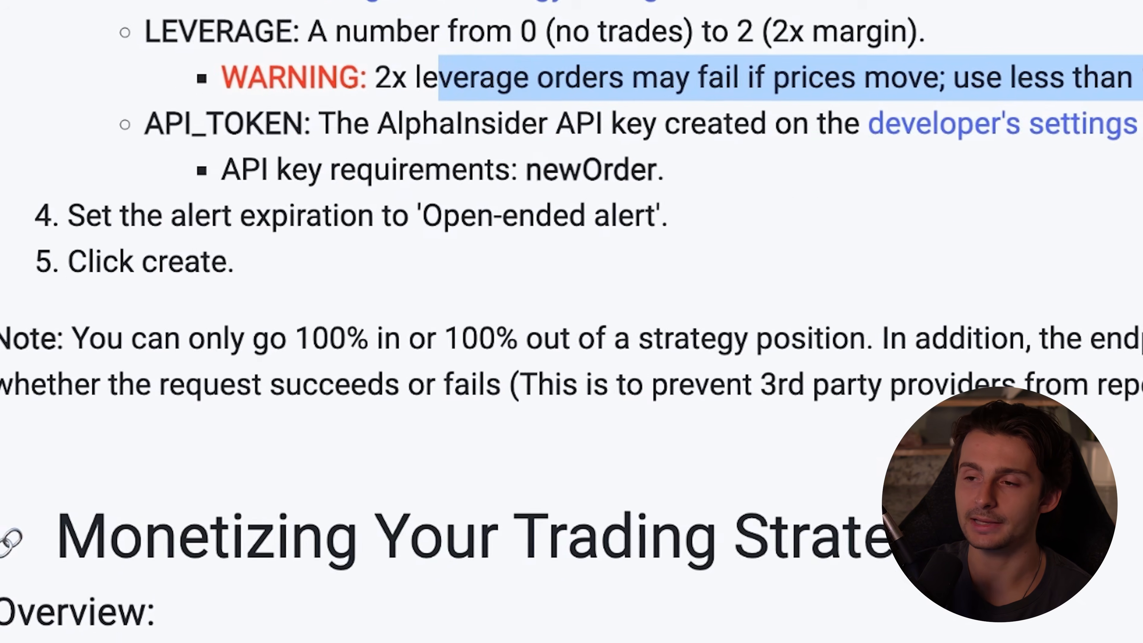
Read the tutorial's API_TOKEN explanation and open the linked developer's settings page
scroll(377, 250, "up", 5)
left_click_drag(249, 300, 565, 320)
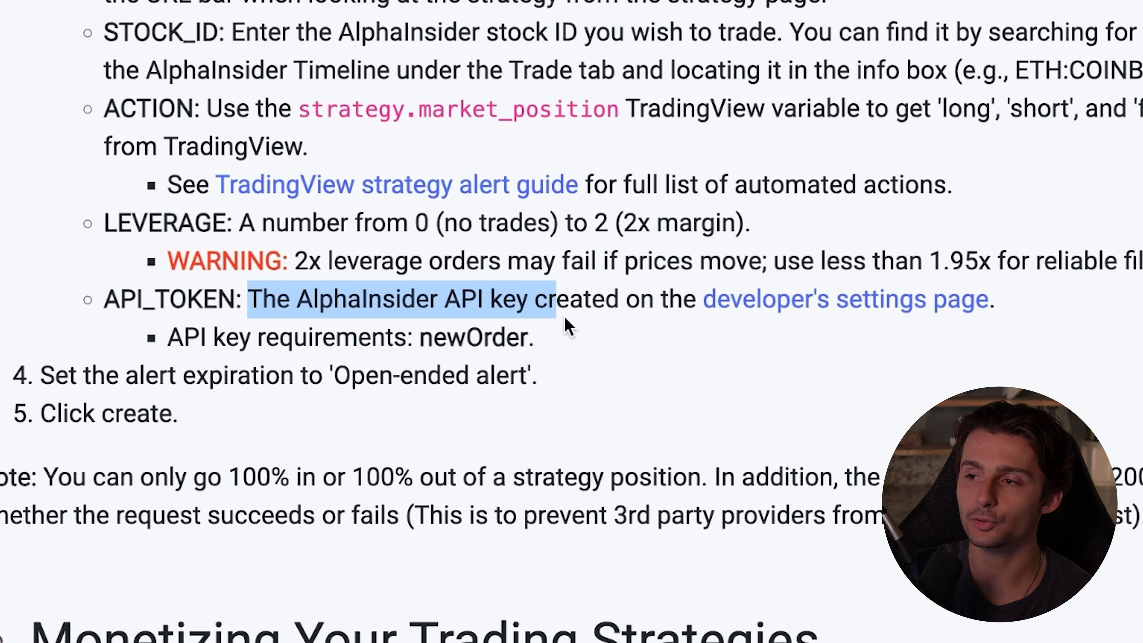
left_click(895, 308)
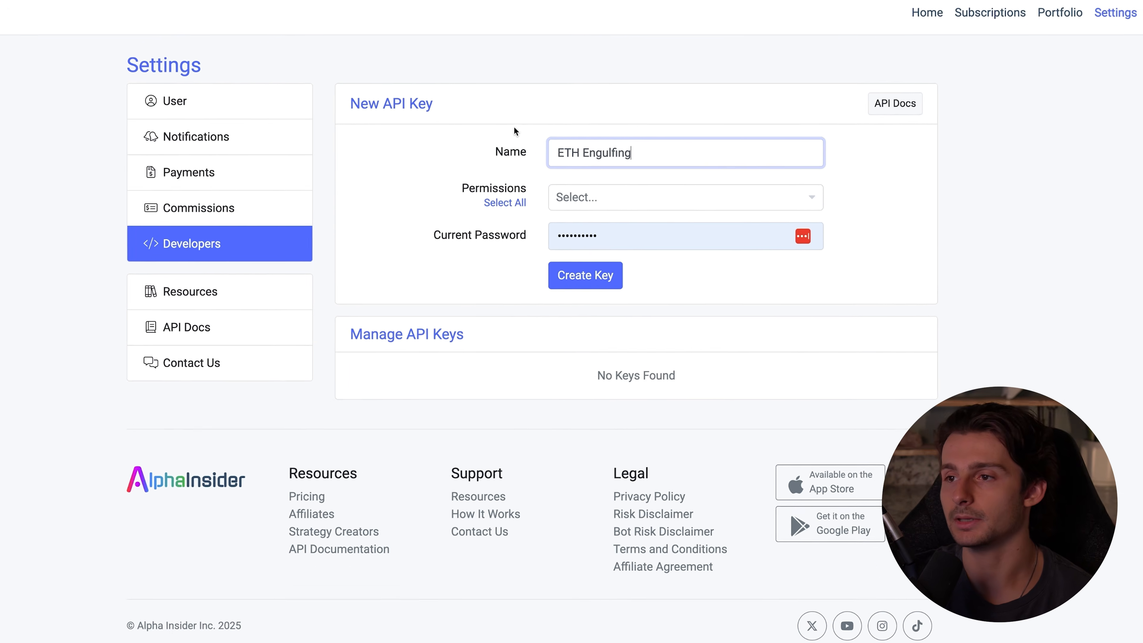
Give the new ETH Engulfing API key only the newOrder permission under trades and create the key
left_click(526, 213)
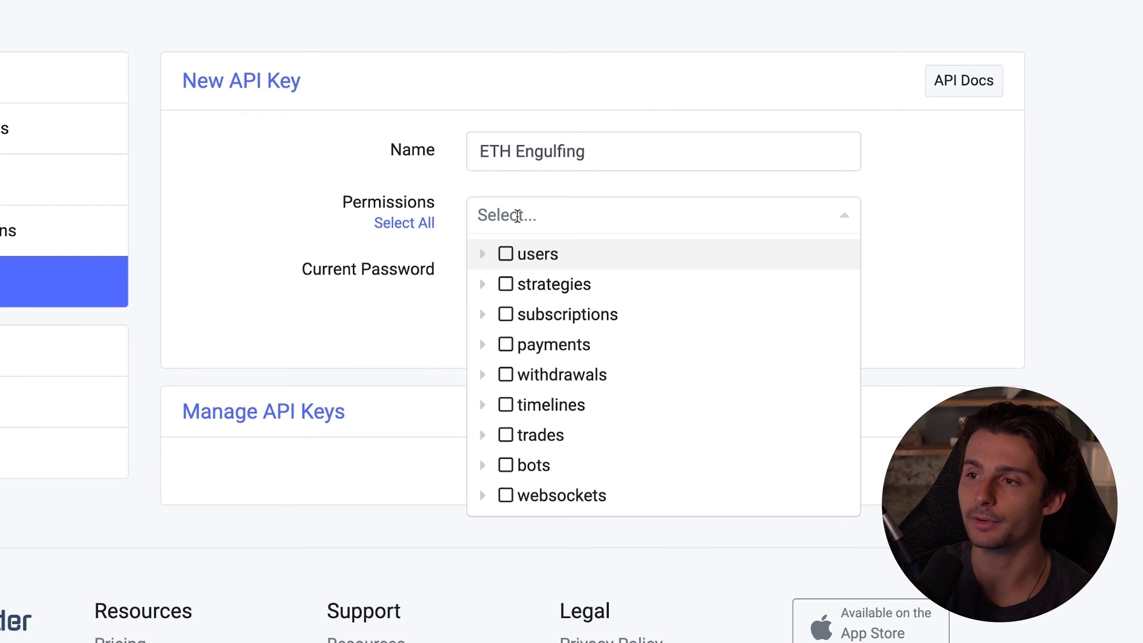
left_click(483, 435)
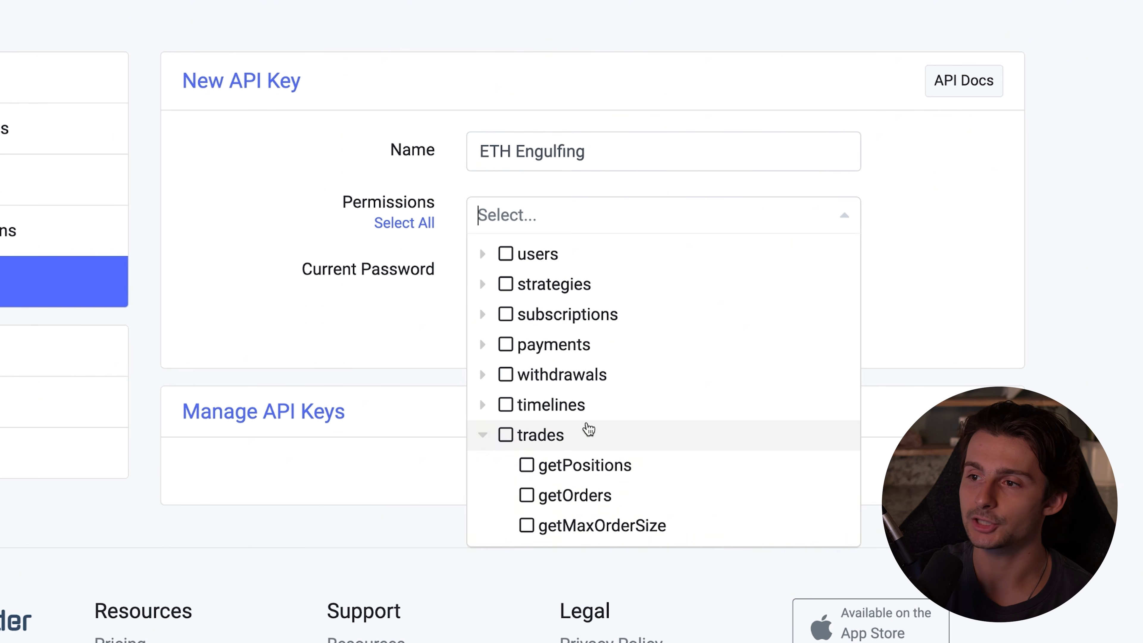
scroll(603, 429, "down", 3)
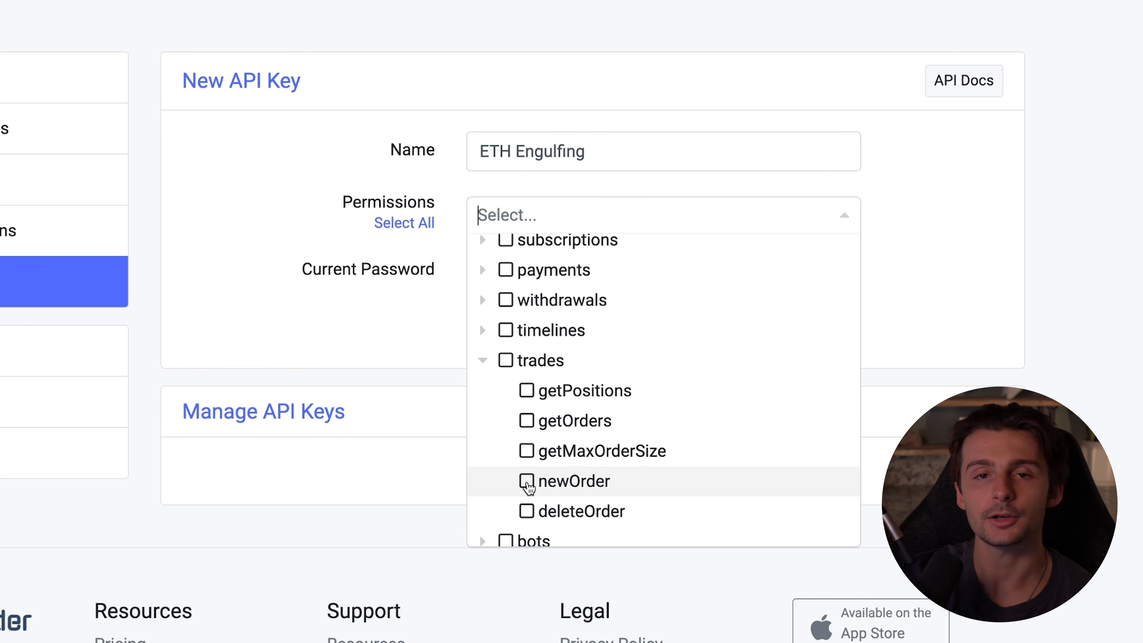
left_click(528, 483)
scroll(518, 373, "down", 1)
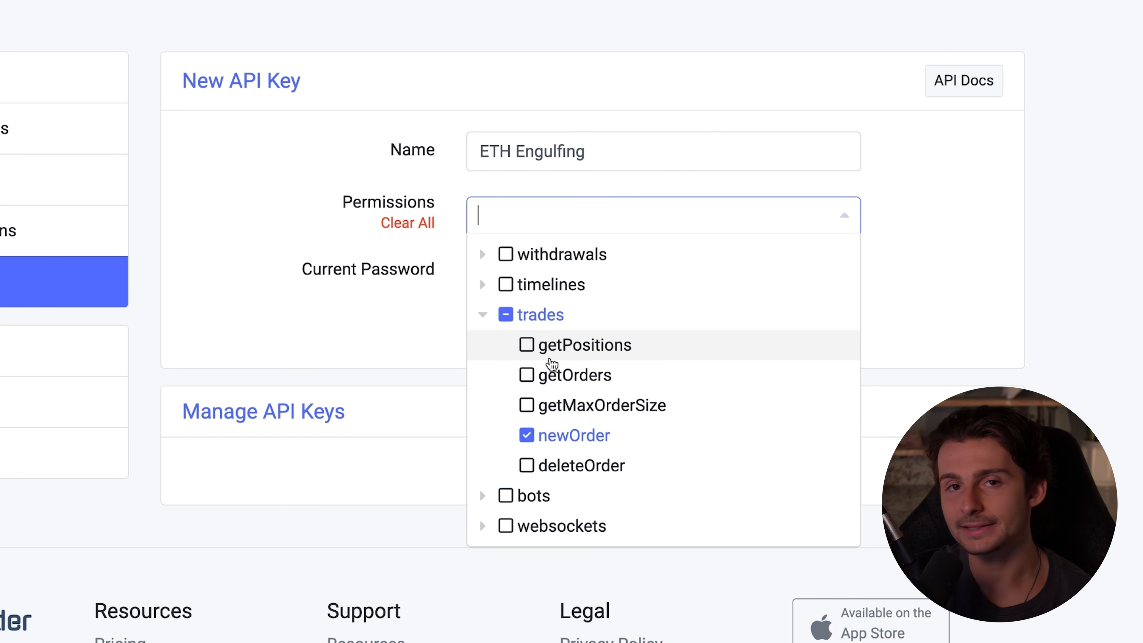
left_click(844, 216)
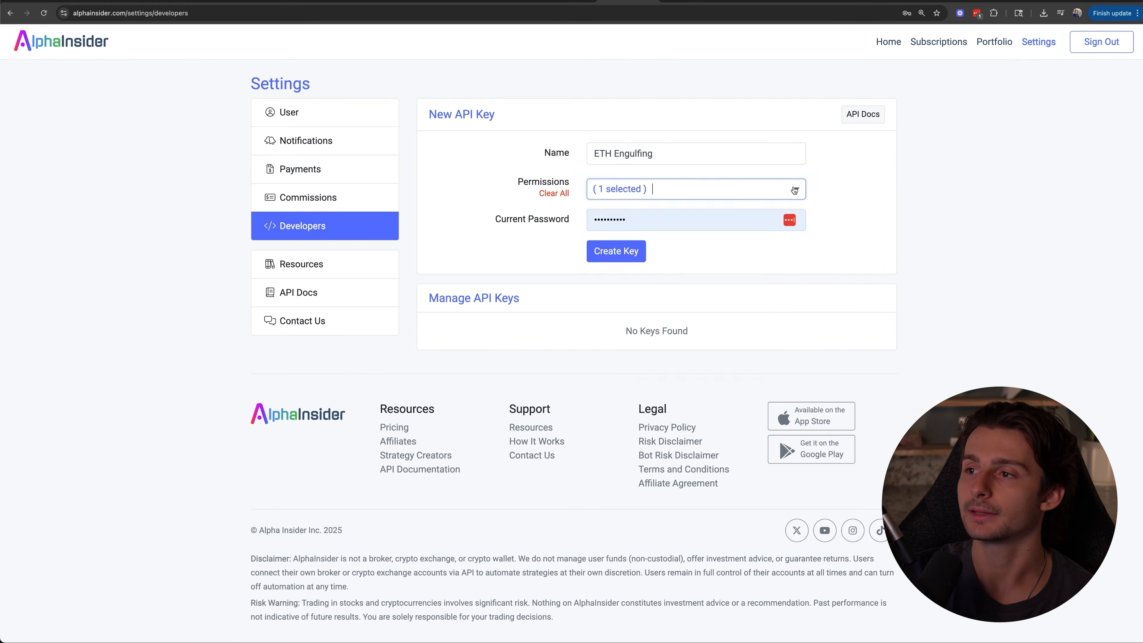
left_click(614, 253)
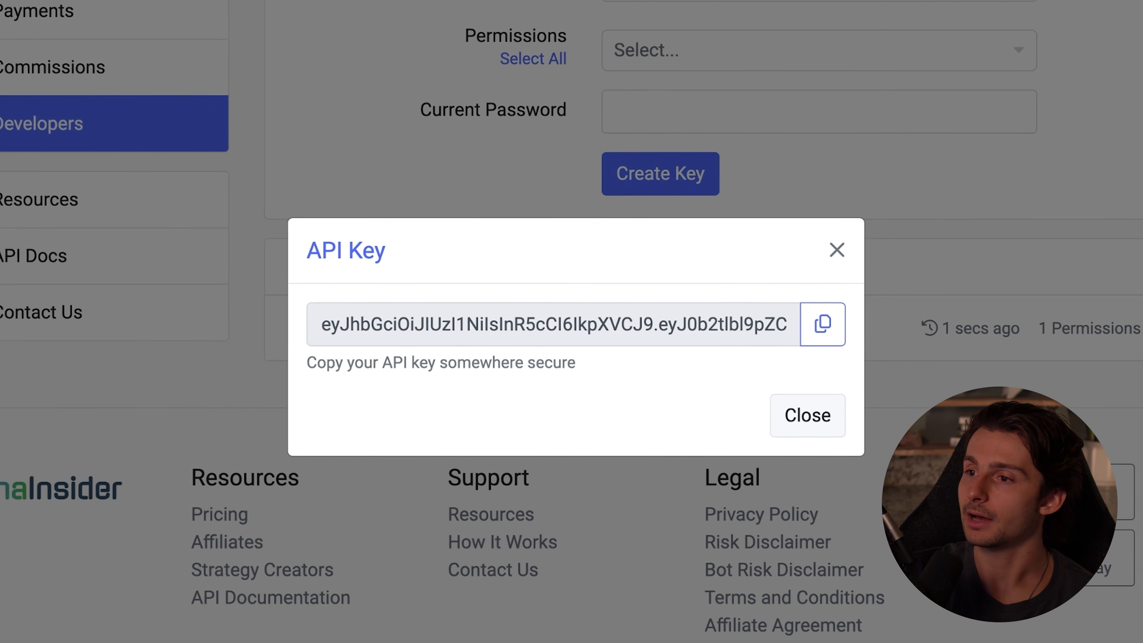
Copy the generated API key and paste it over the API_TOKEN placeholder in the alert message
left_click(842, 324)
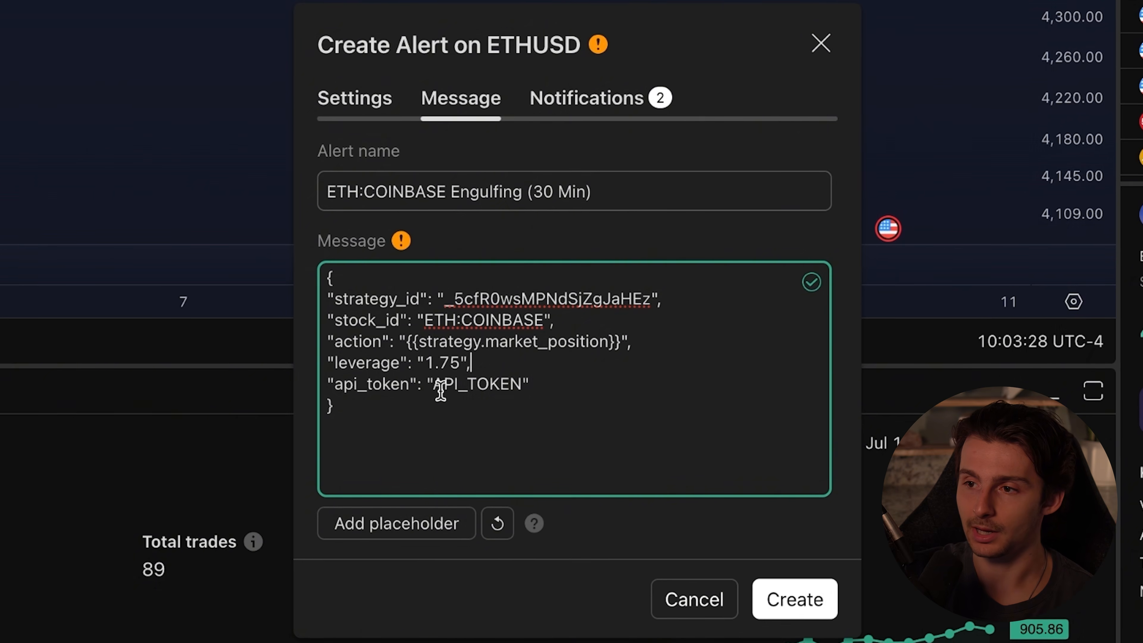
left_click_drag(431, 386, 513, 383)
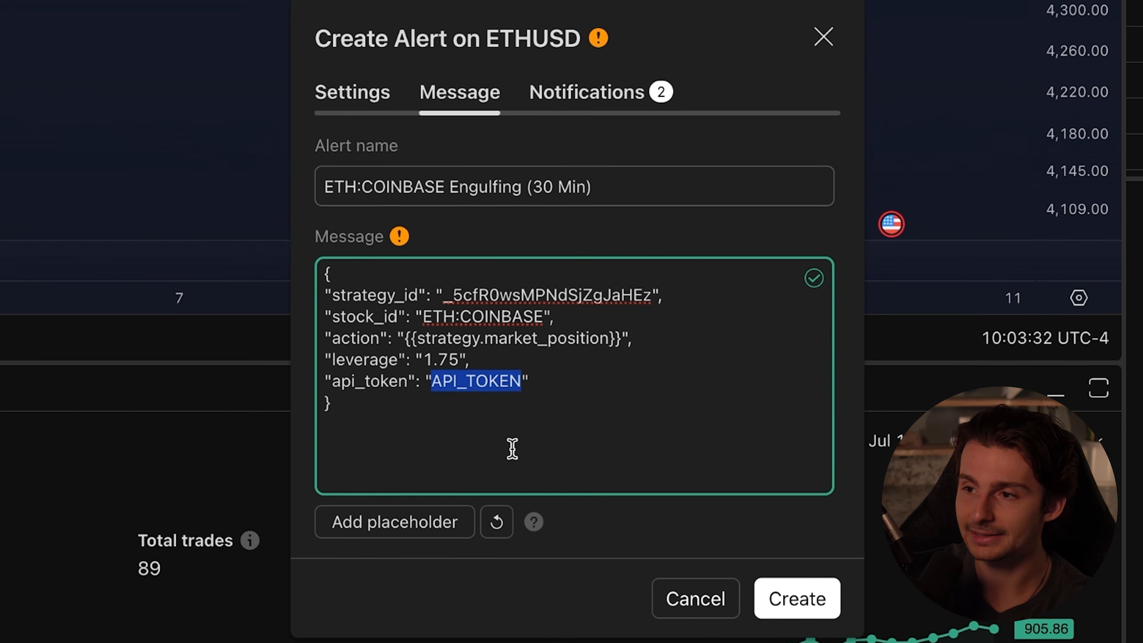
key("ctrl+v")
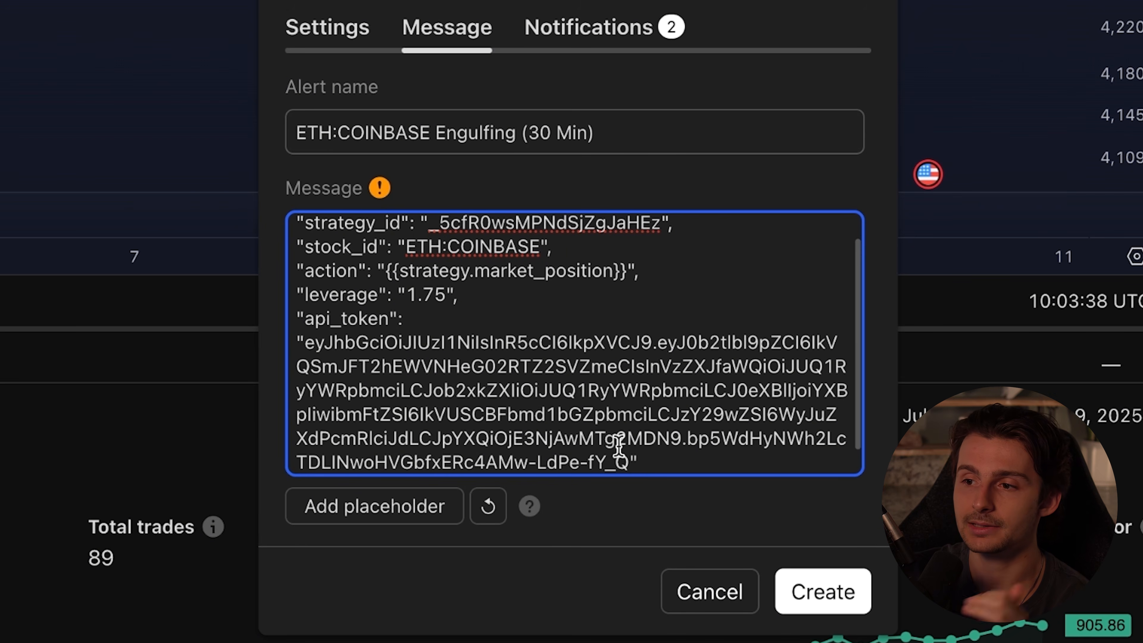
scroll(605, 412, "up", 2)
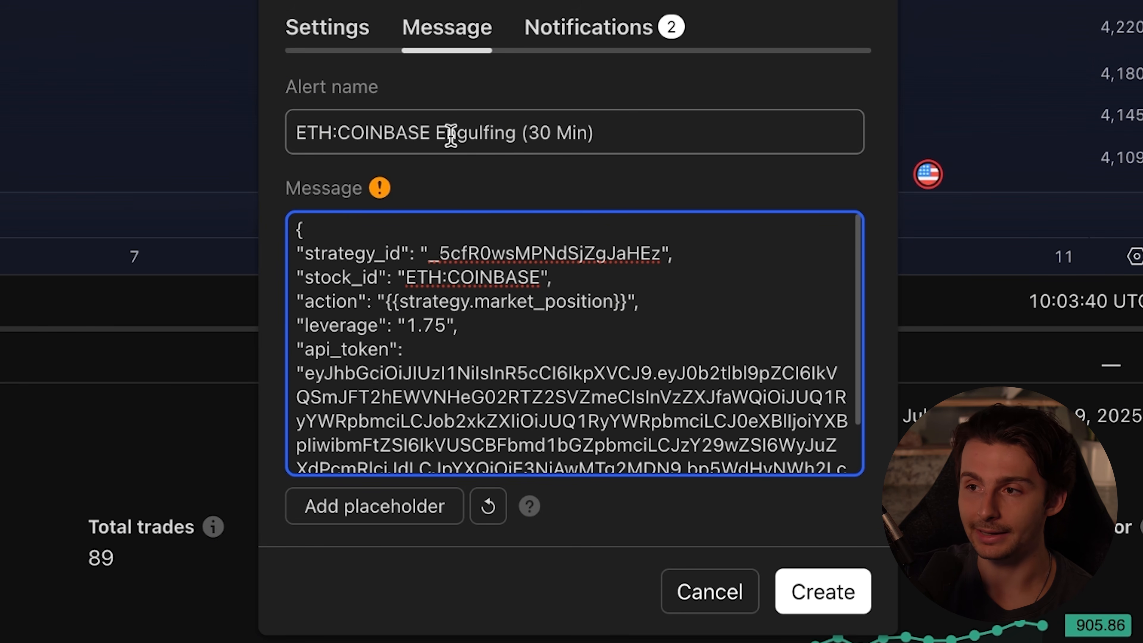
Check the alert's webhook URL, set the interval to 30 minutes and keep the expiration as Open-ended alert
left_click(596, 30)
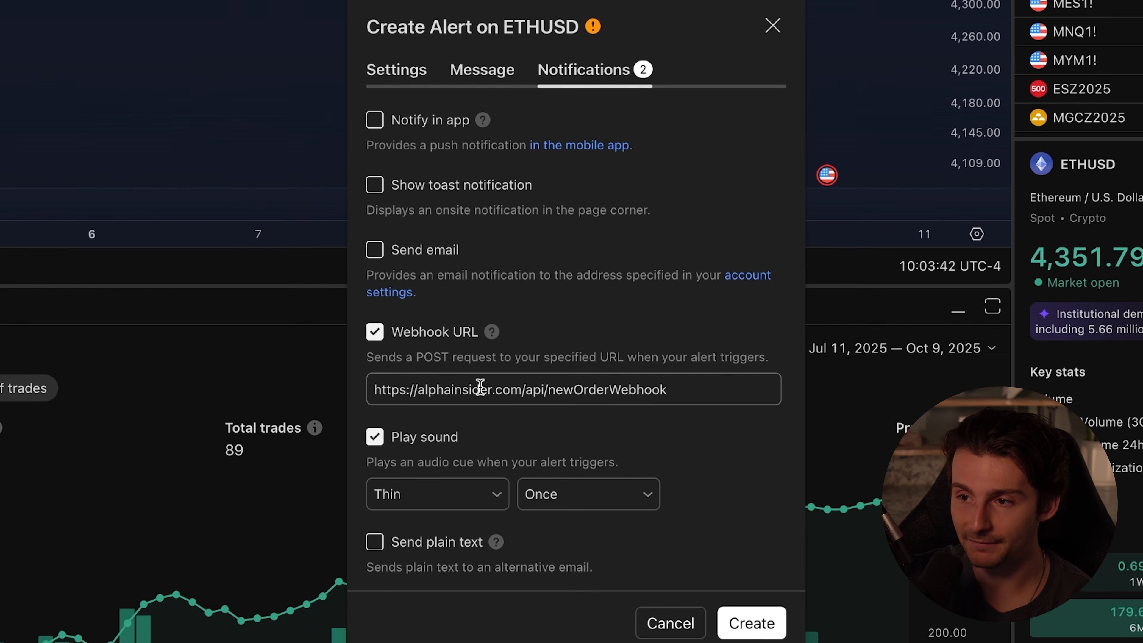
left_click(404, 72)
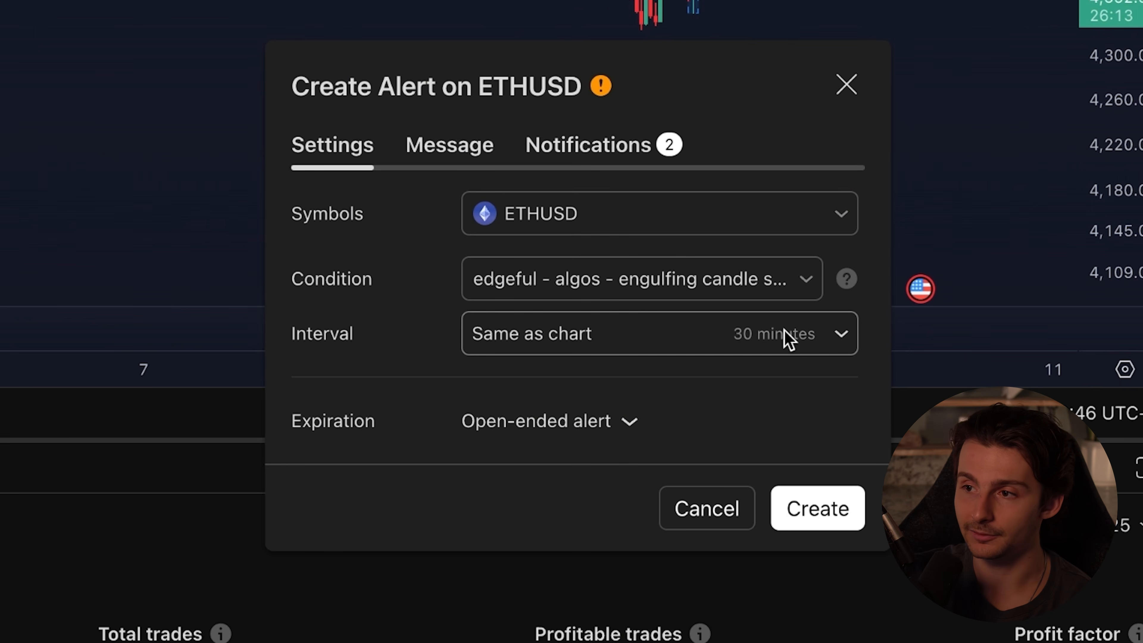
left_click(767, 348)
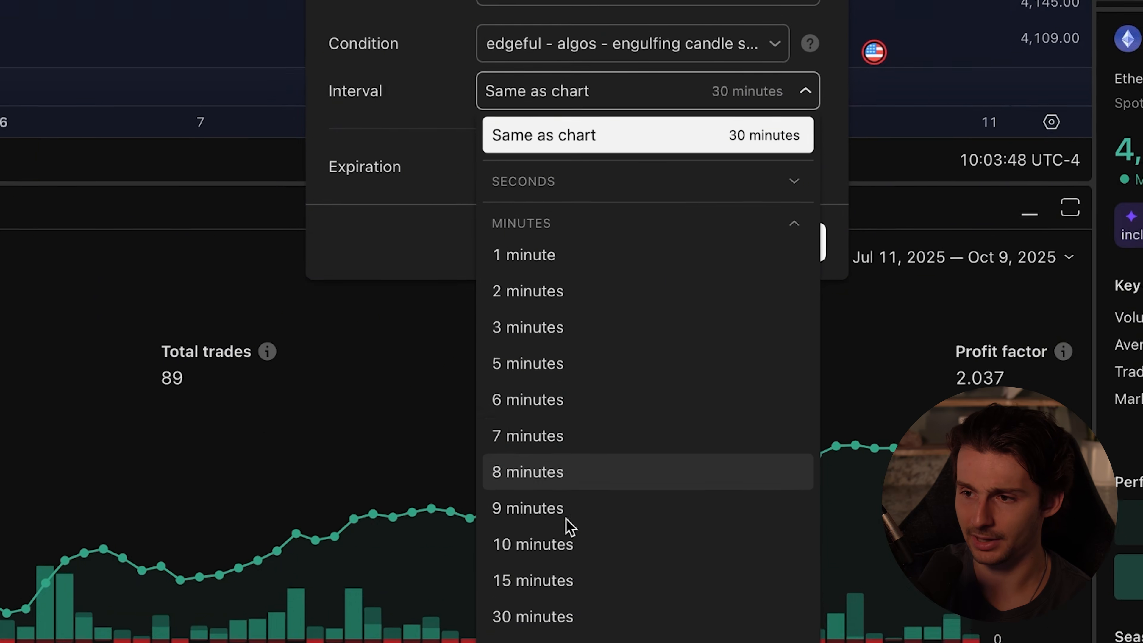
left_click(538, 498)
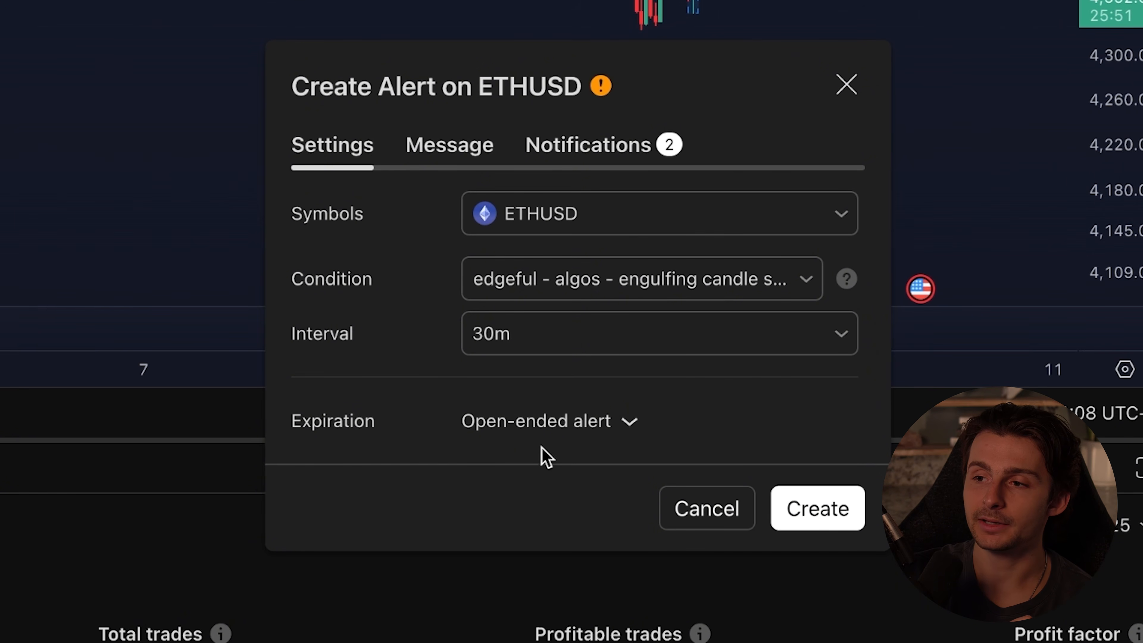
left_click(542, 433)
left_click(708, 408)
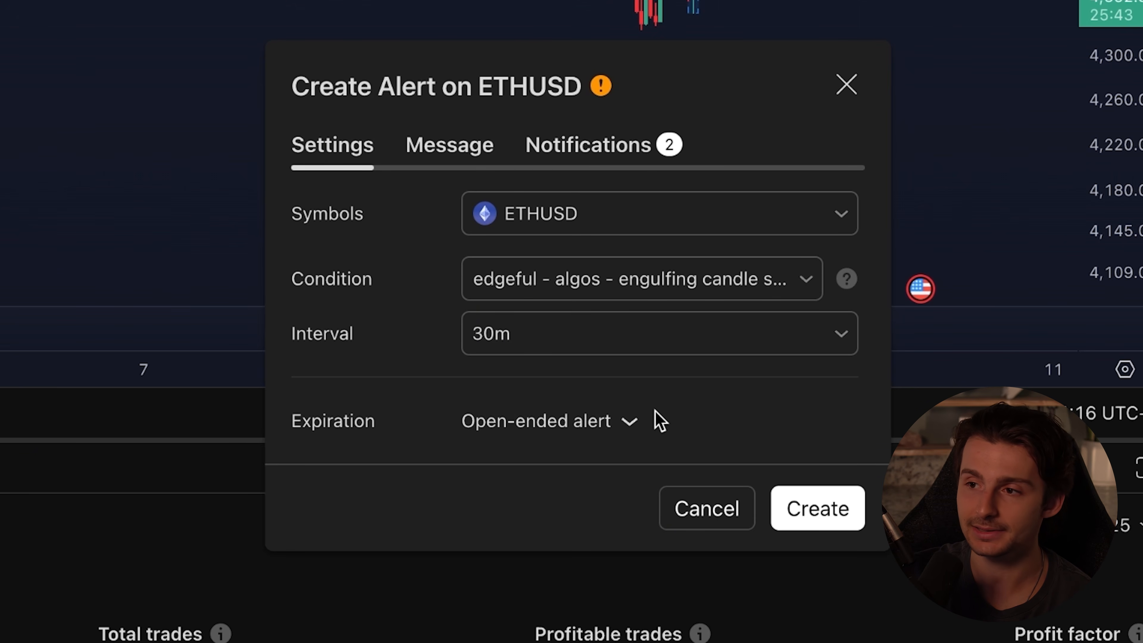
Create the ETHUSD alert and check its entry in the alerts list
left_click(816, 508)
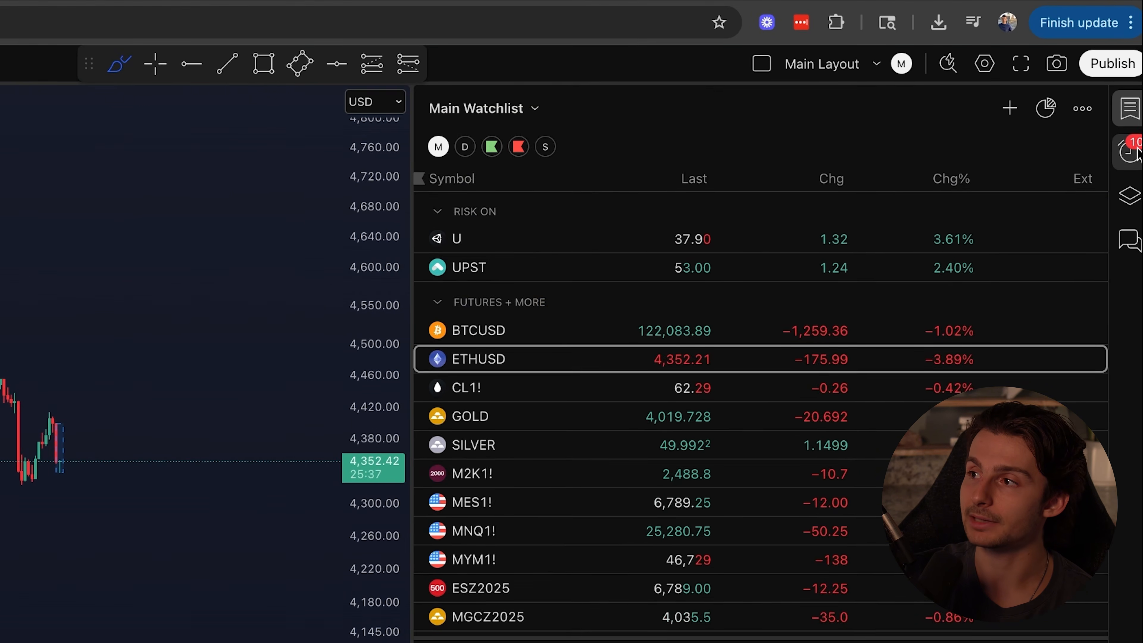
left_click(1137, 78)
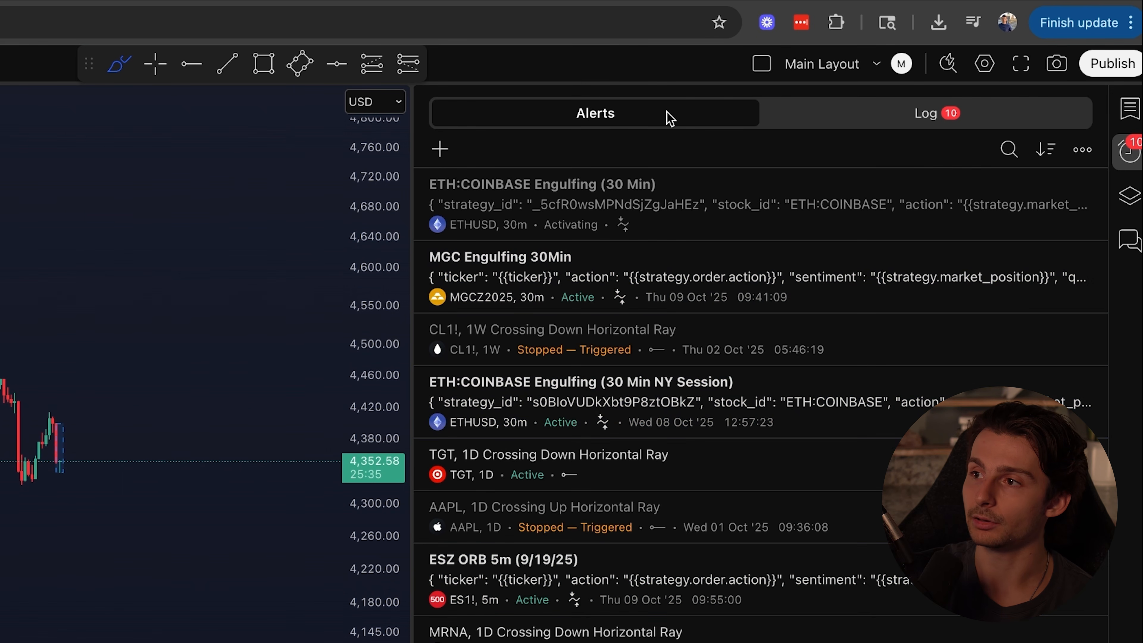
mouse_move(571, 233)
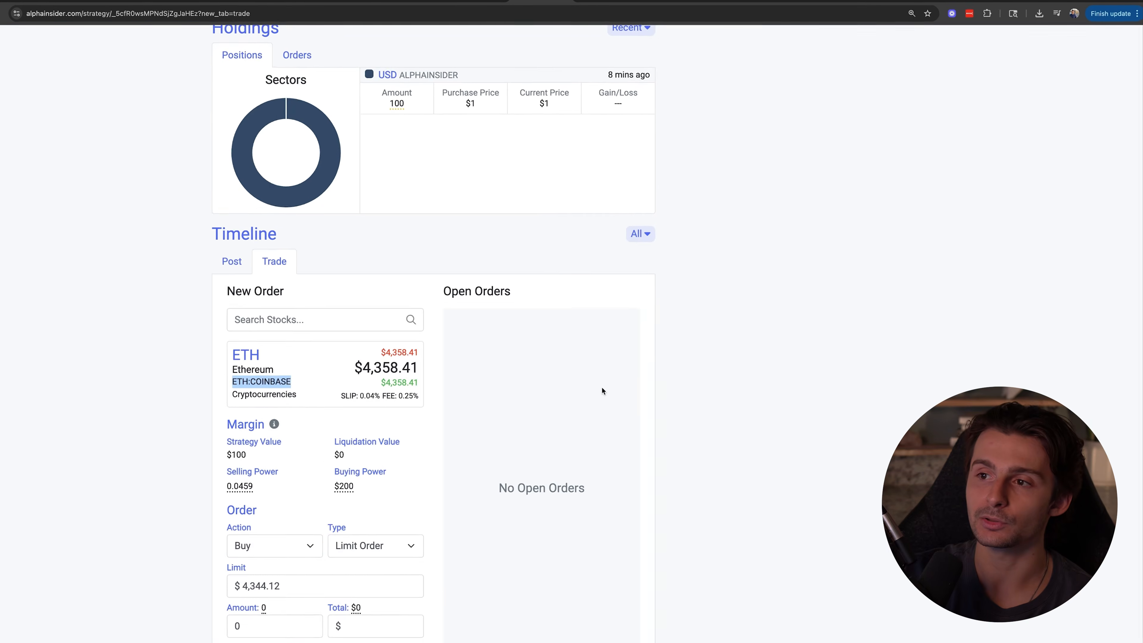
View the notification options for the ETH Engulfing 30M strategy on AlphaInsider without enabling any
scroll(651, 332, "up", 10)
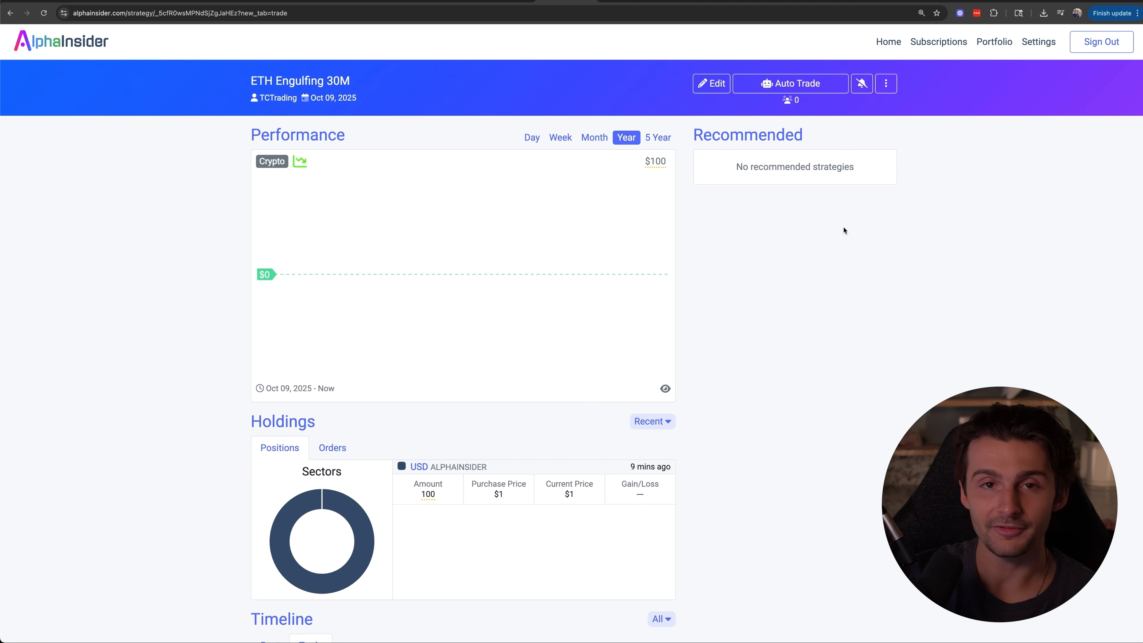
left_click(863, 86)
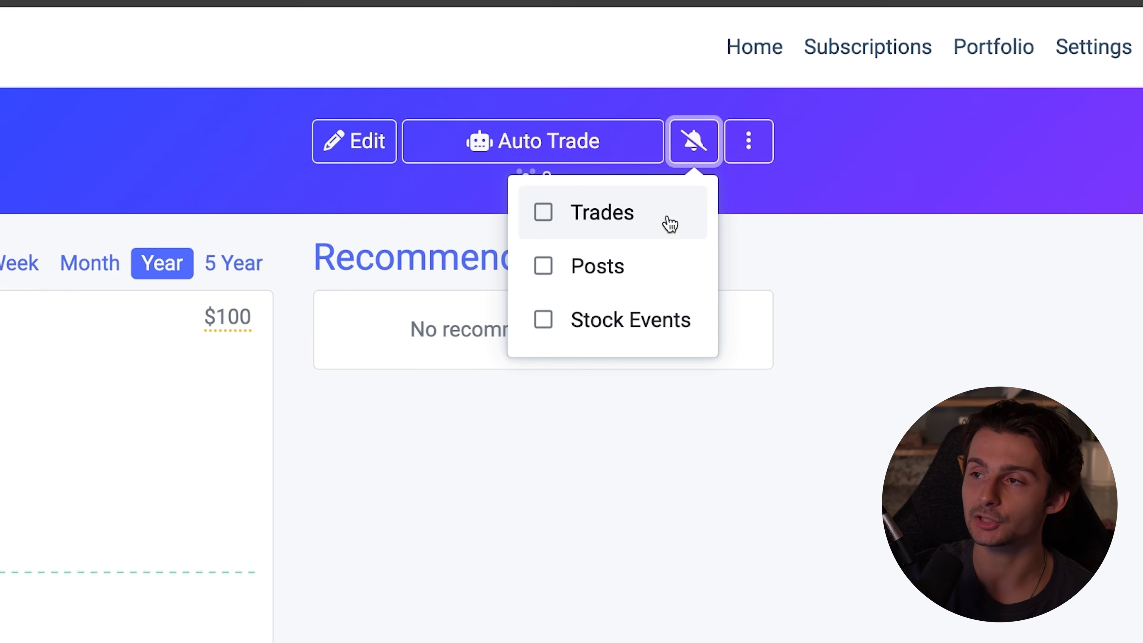
left_click(915, 223)
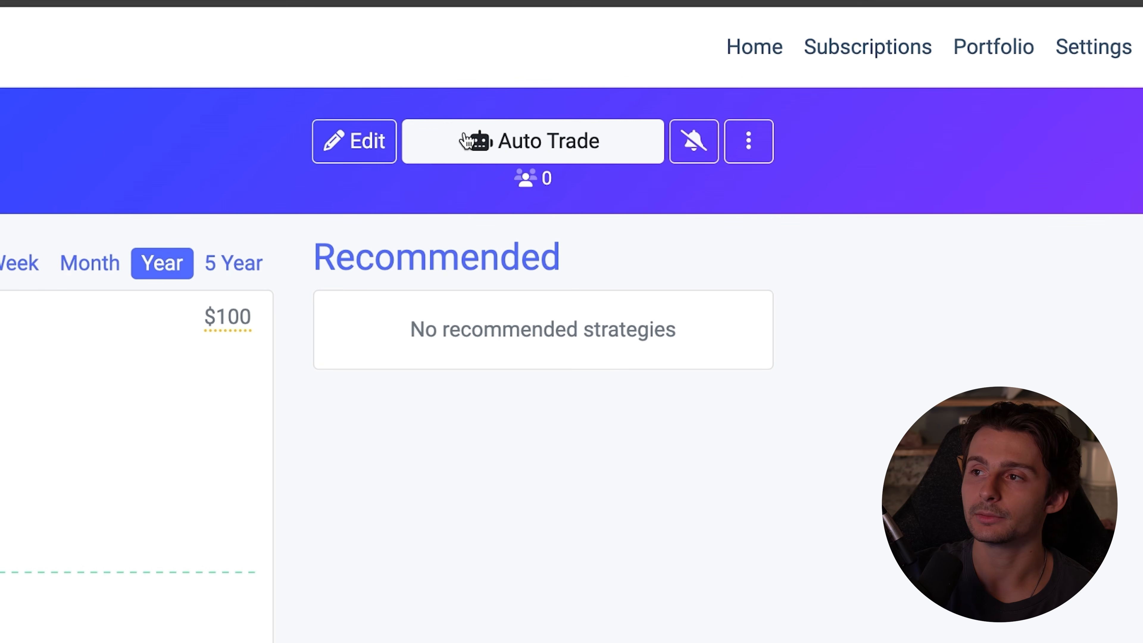
Start a new auto-trading bot for the ETH Engulfing 30M strategy and review Hyperliquid's requirements, key fields and setup guide
left_click(478, 145)
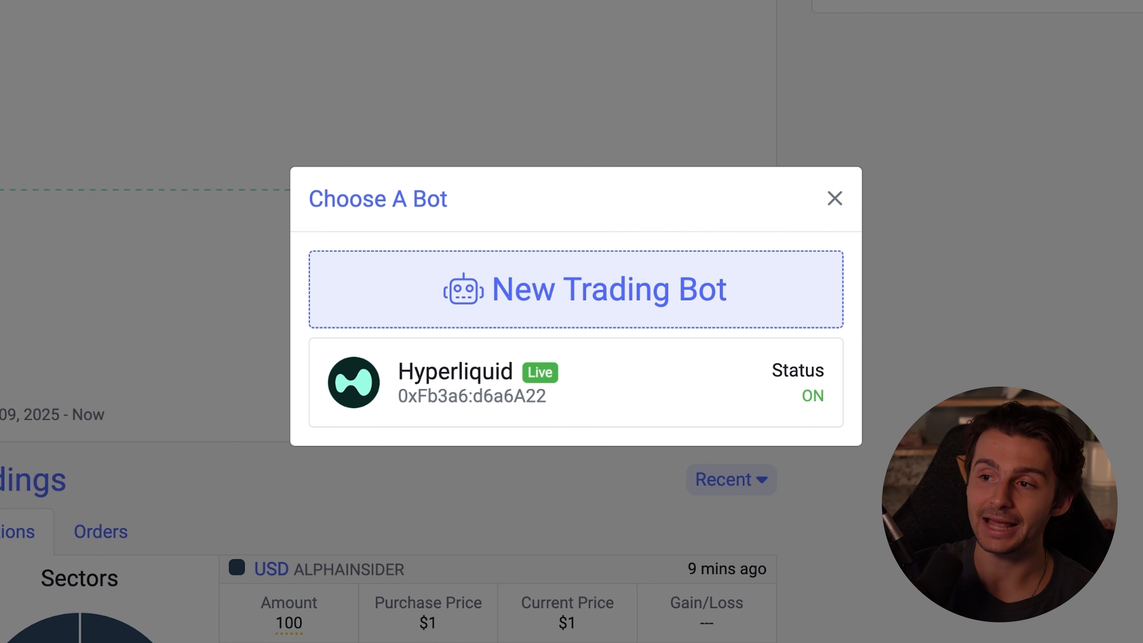
left_click(693, 323)
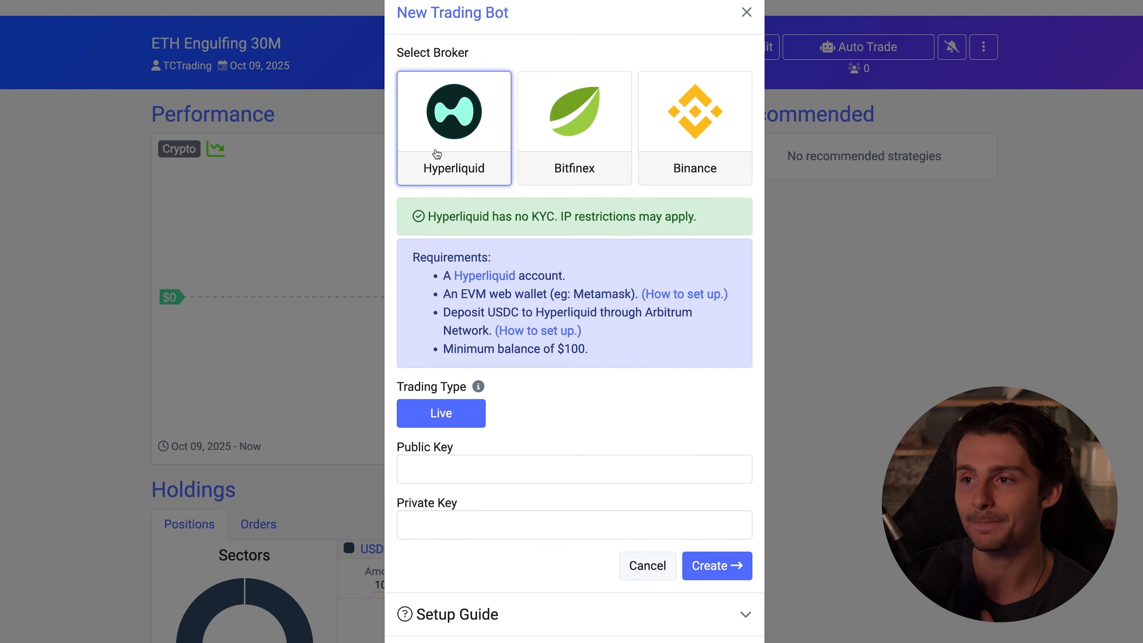
scroll(477, 396, "down", 2)
left_click(479, 403)
left_click(480, 452)
scroll(483, 453, "down", 5)
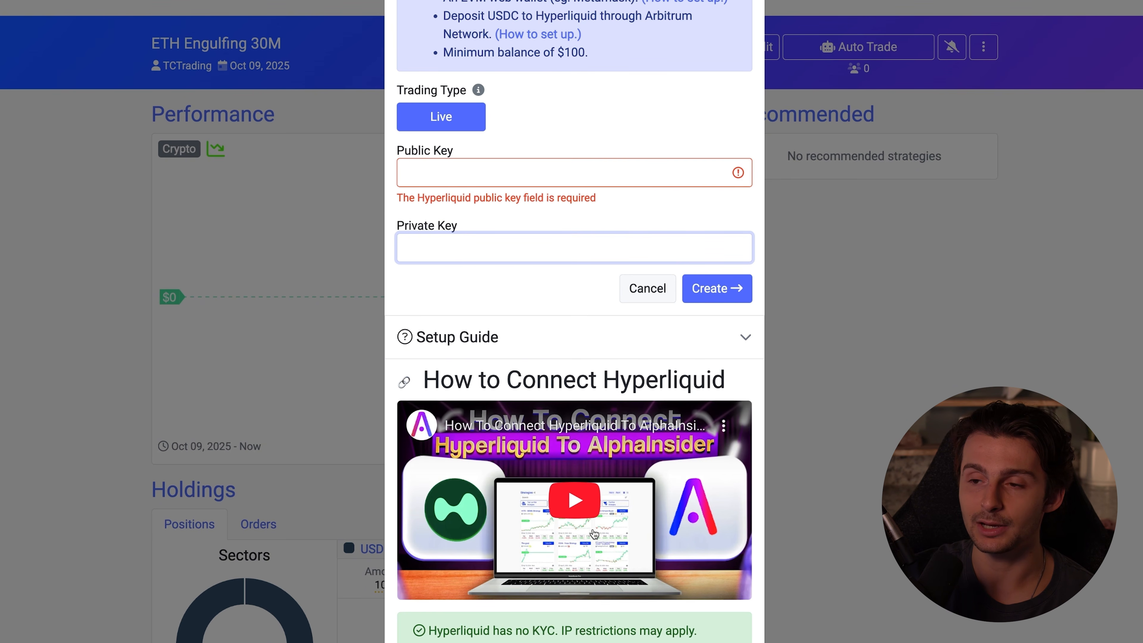
scroll(592, 557, "up", 4)
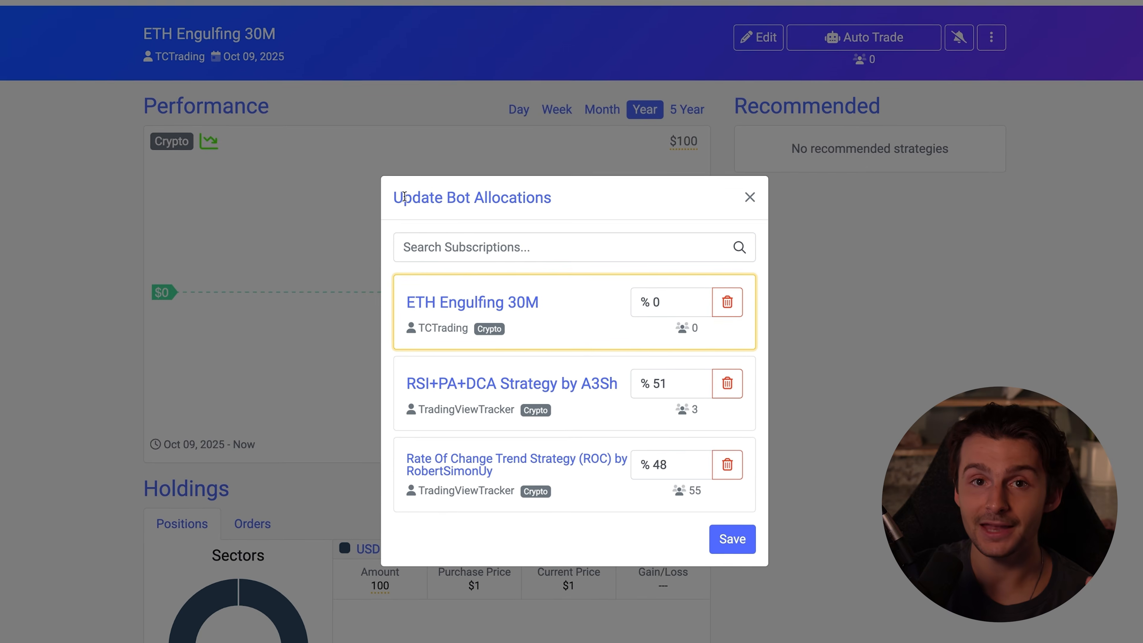
Try to allocate 100% of the existing Hyperliquid bot to the ETH Engulfing 30M strategy, then clear the entry
left_click_drag(403, 194, 578, 194)
left_click(635, 105)
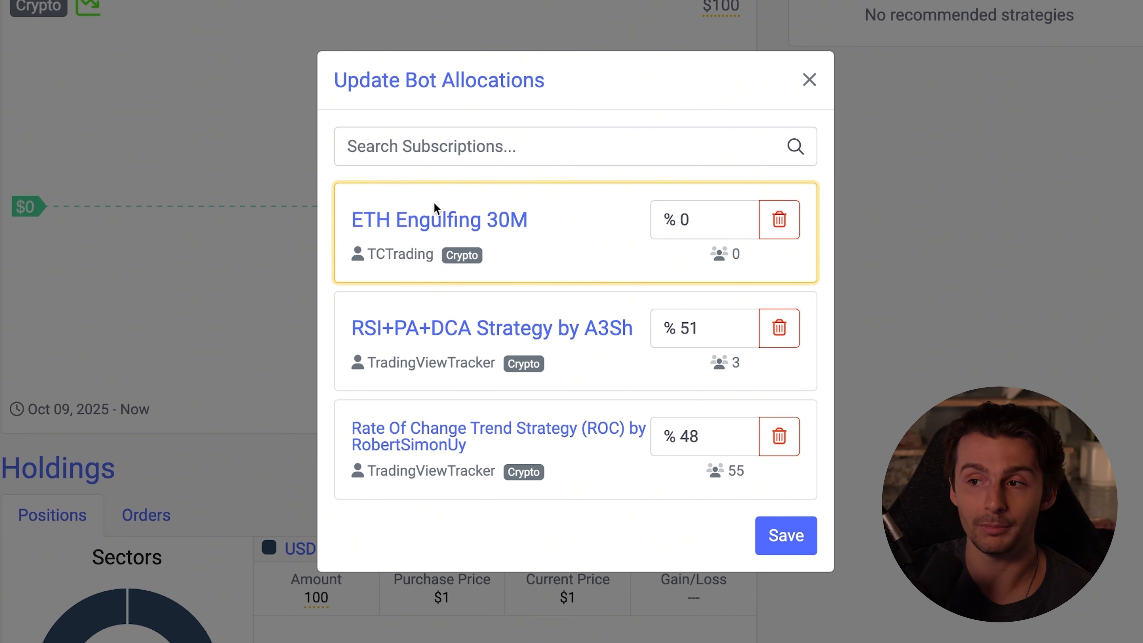
left_click(706, 220)
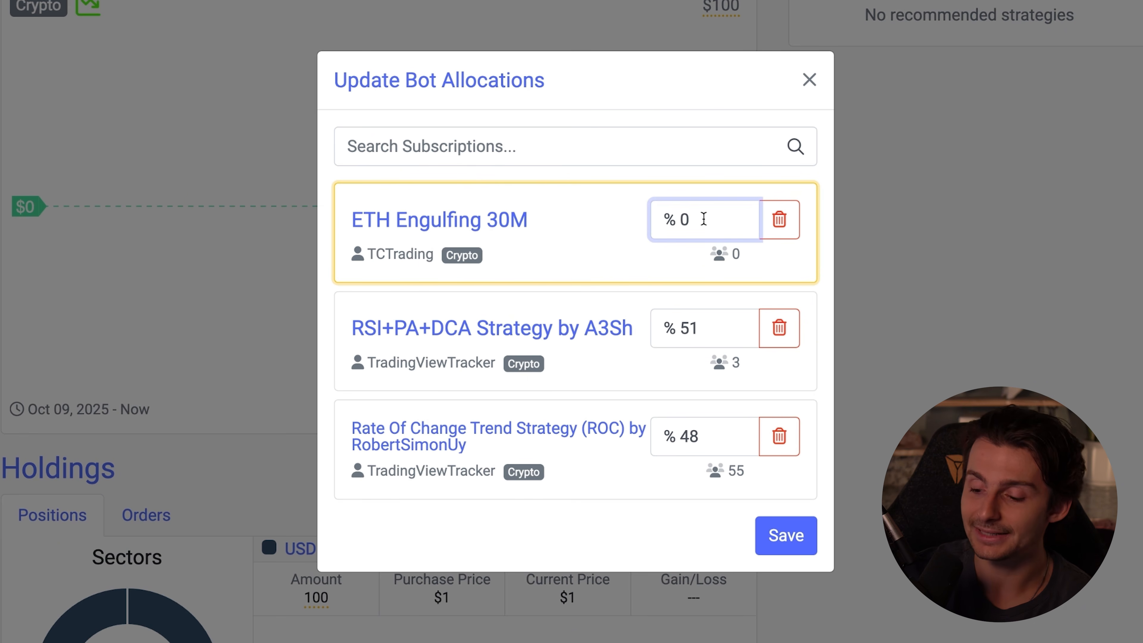
key("BackSpace")
type("100")
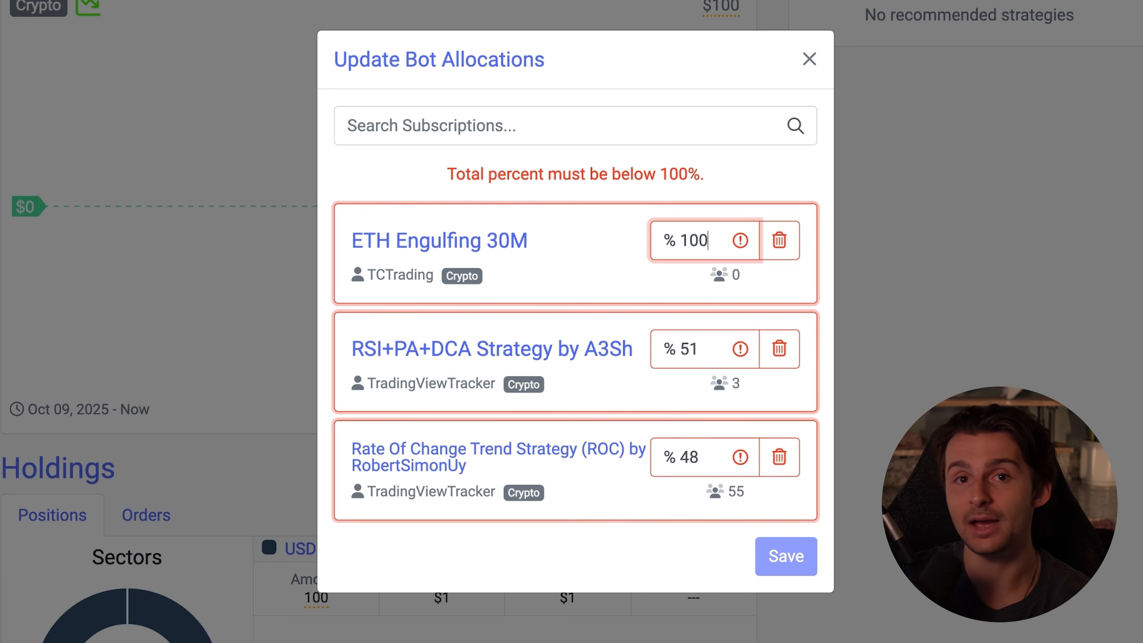
key("BackSpace")
key("BackSpace")
key("BackSpace")
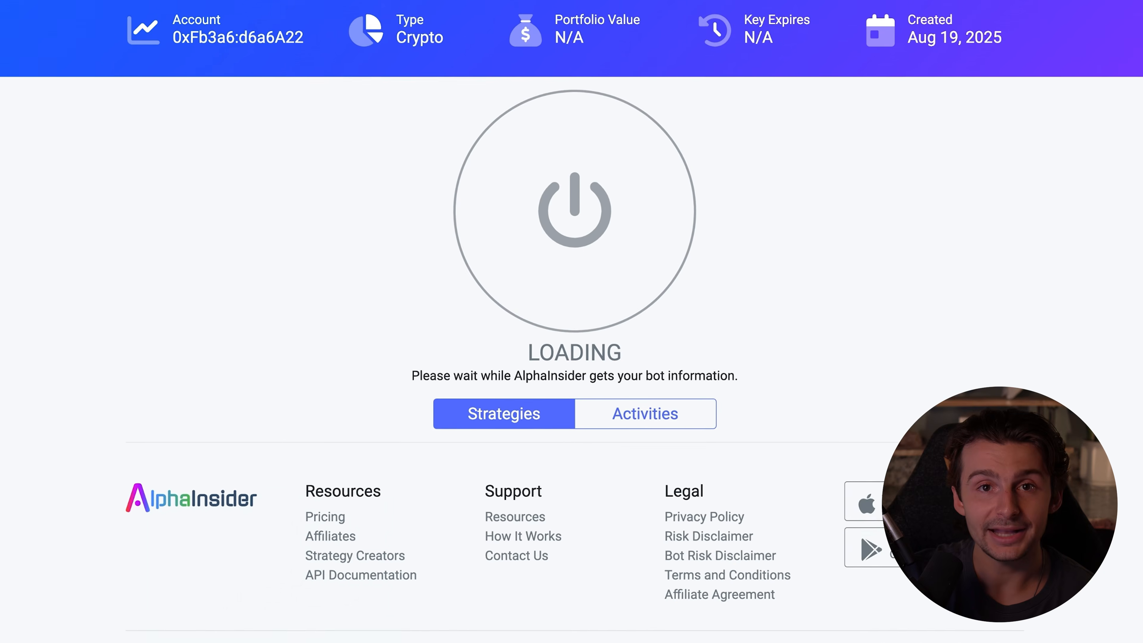
Examine the Hyperliquid bot's page for its on/off status, account details and strategy allocations
scroll(1067, 319, "down", 2)
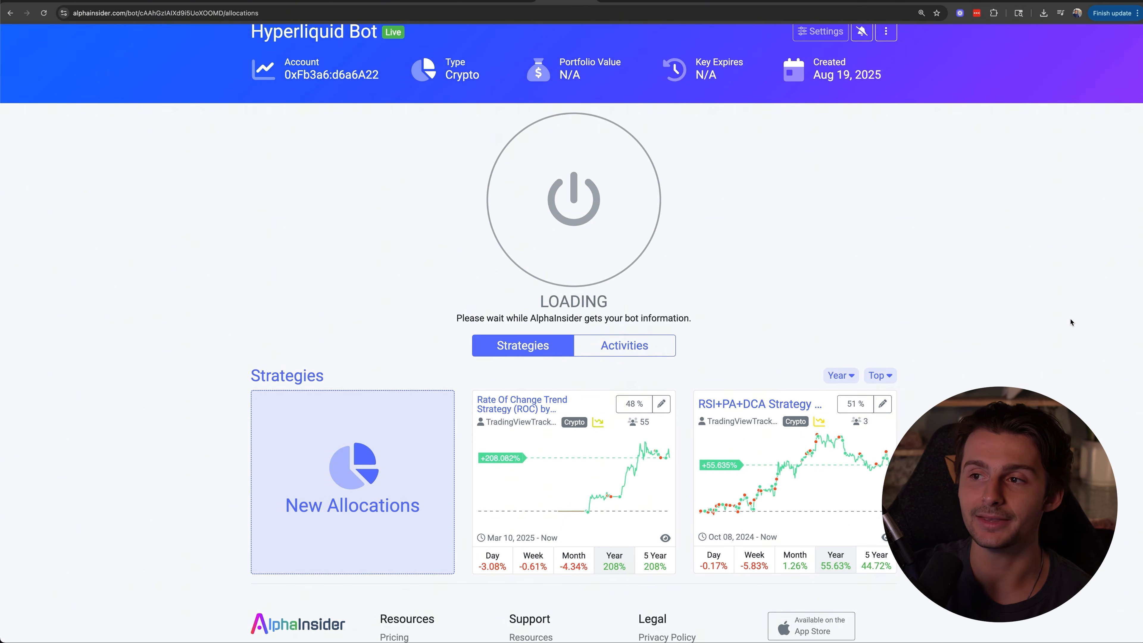
scroll(1063, 316, "up", 1)
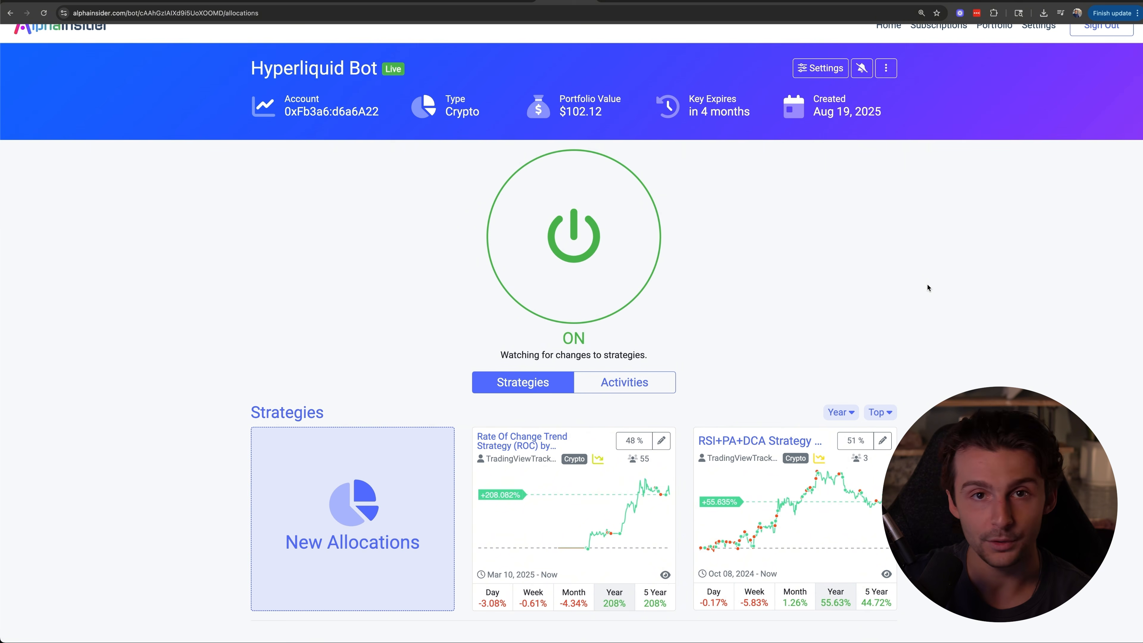
scroll(928, 287, "down", 3)
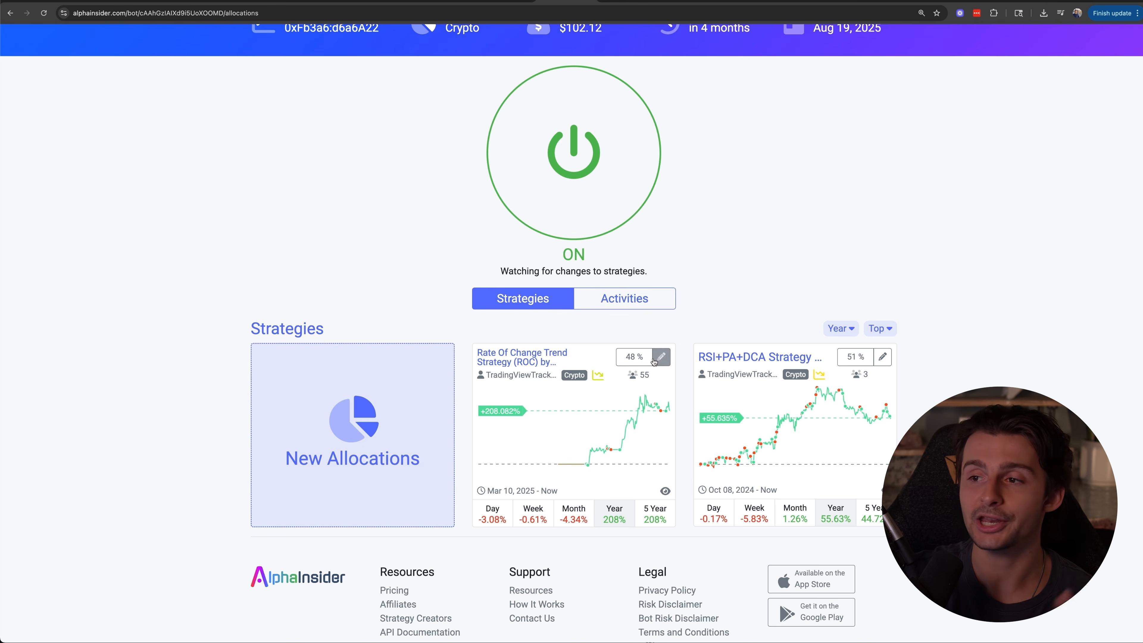